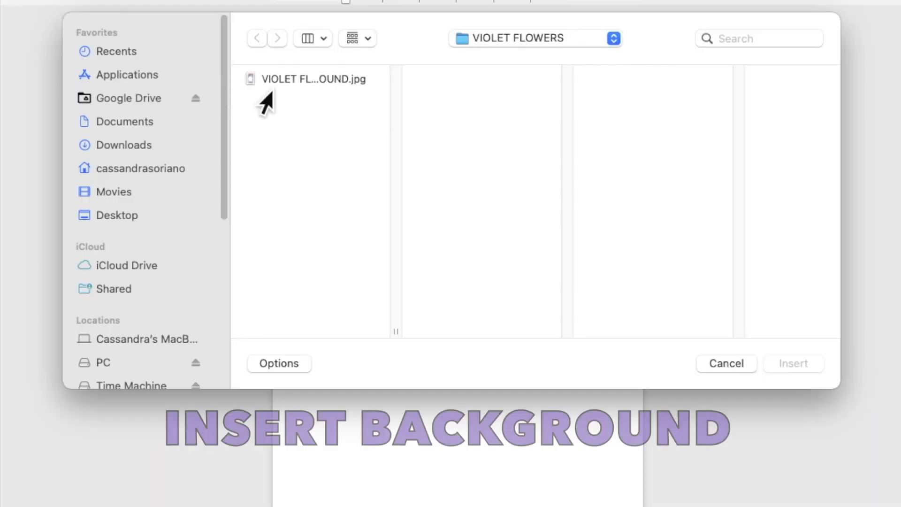
- Insert the violet flowers background image and set its wrapping to Behind Text
{"action": "left_click", "coordinate": [269, 88]}
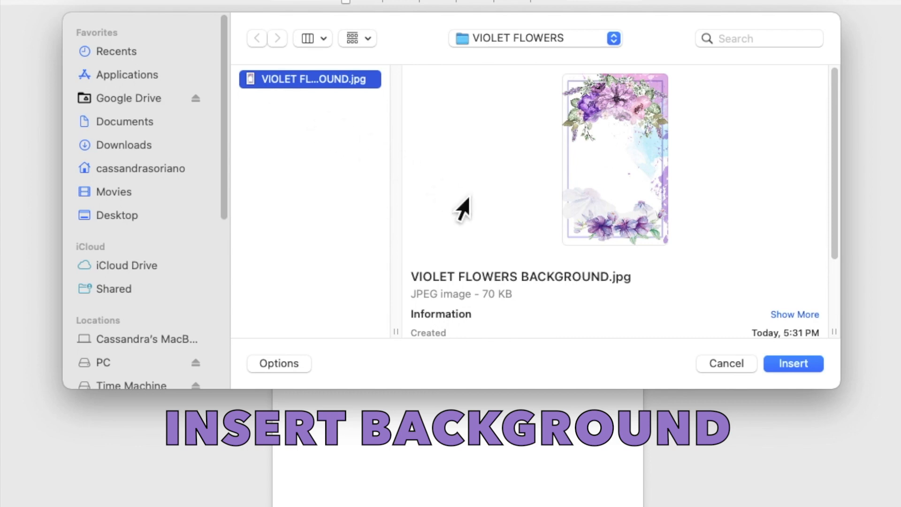
{"action": "left_click", "coordinate": [793, 365]}
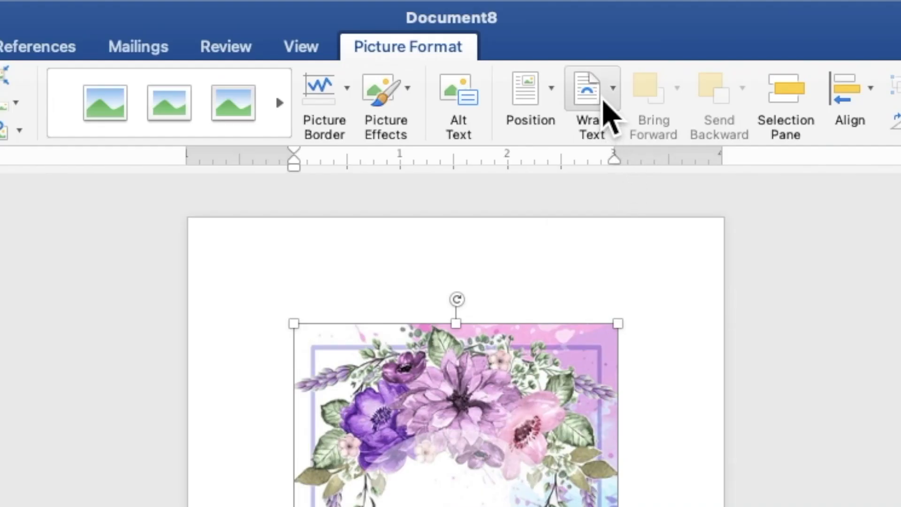
{"action": "left_click", "coordinate": [527, 32]}
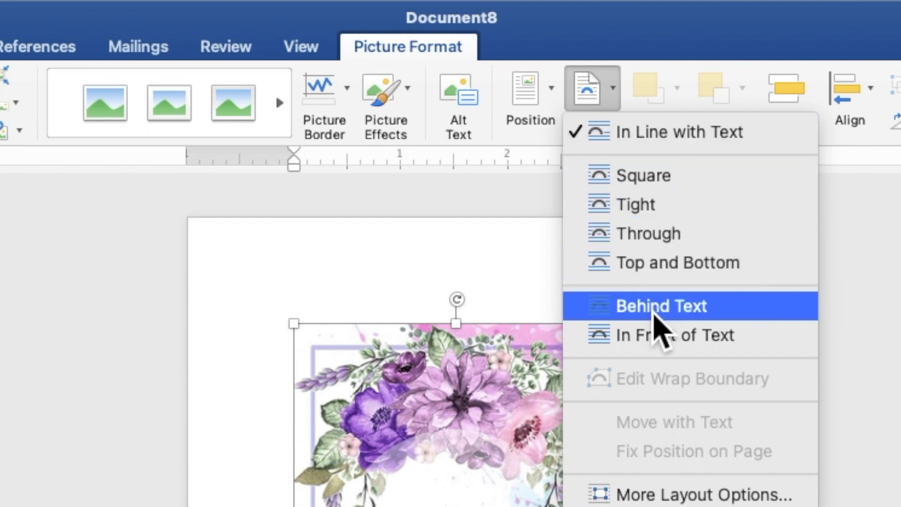
{"action": "left_click", "coordinate": [654, 314]}
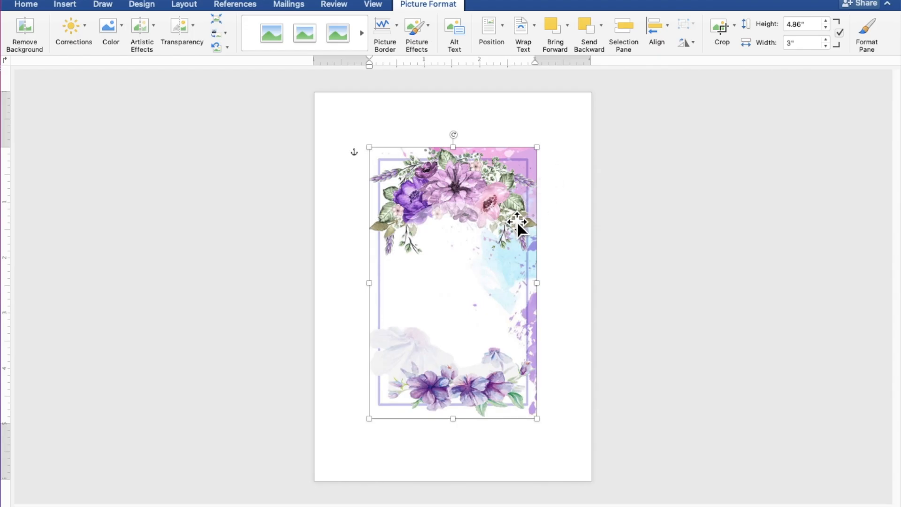
- Move and resize the picture to fill the whole page at 8.1" by 5"
{"action": "left_click_drag", "start_coordinate": [511, 216], "coordinate": [459, 164]}
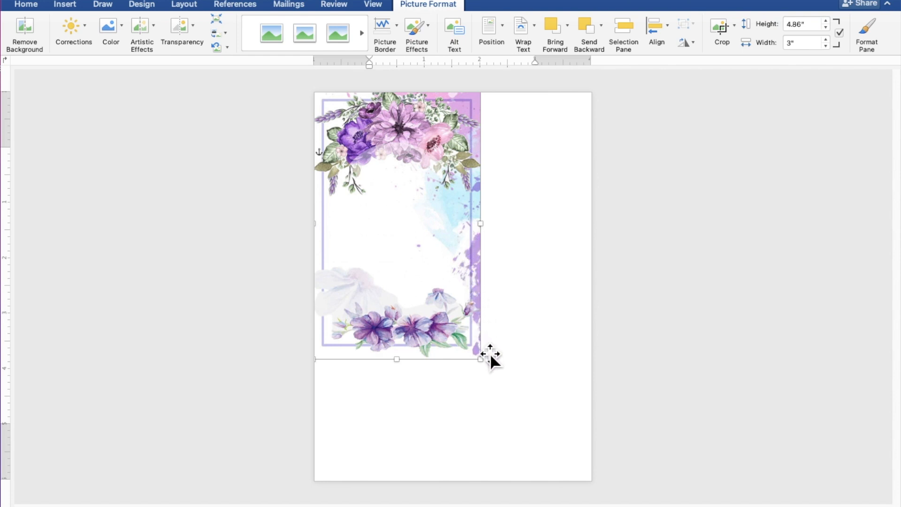
{"action": "left_click_drag", "start_coordinate": [493, 369], "coordinate": [597, 506]}
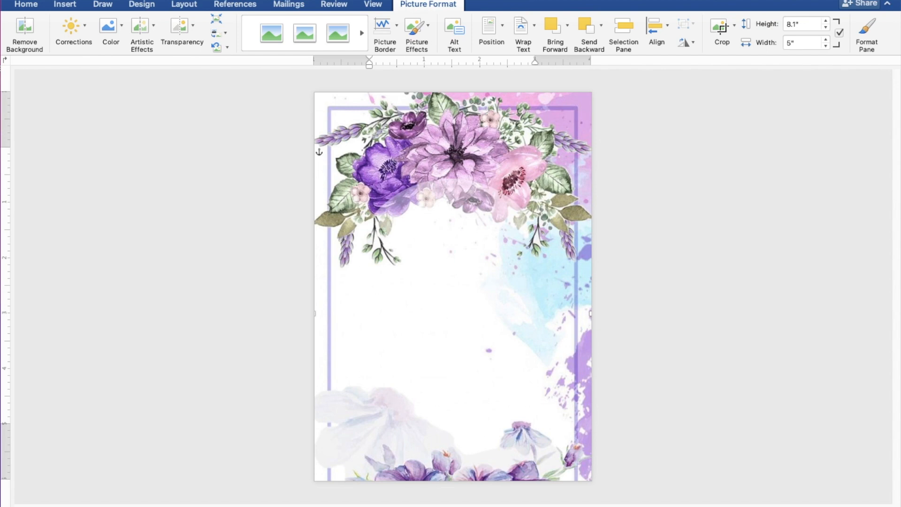
{"action": "left_click_drag", "start_coordinate": [565, 416], "coordinate": [564, 394]}
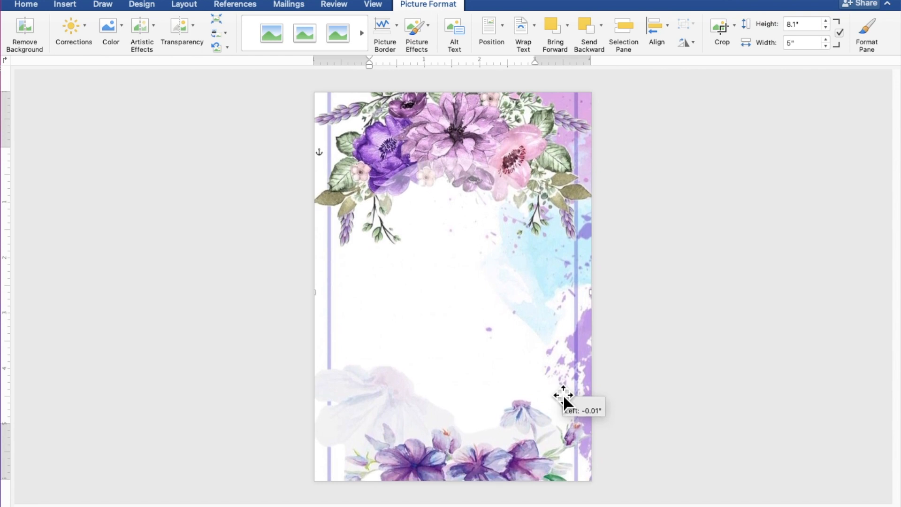
{"action": "left_click_drag", "start_coordinate": [564, 394], "coordinate": [563, 393]}
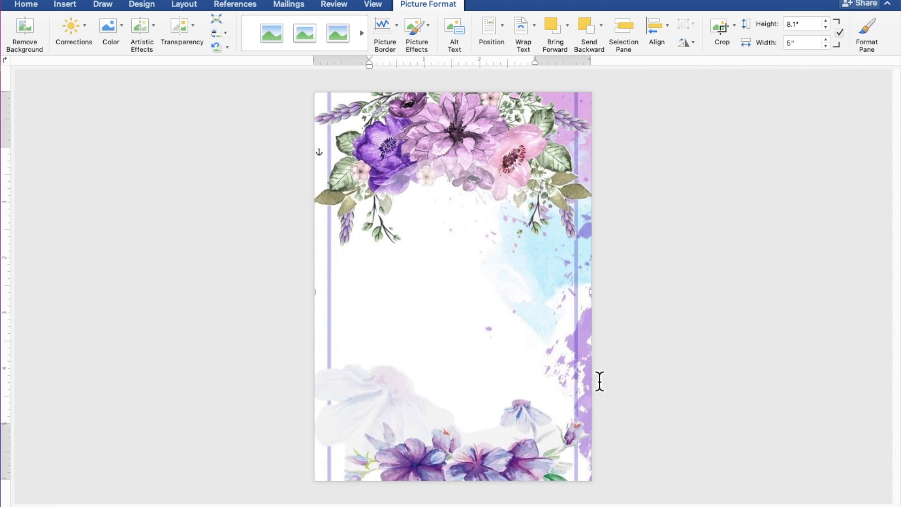
- Draw a rectangle over the page centre and make it ready to hold text
{"action": "left_click", "coordinate": [815, 345]}
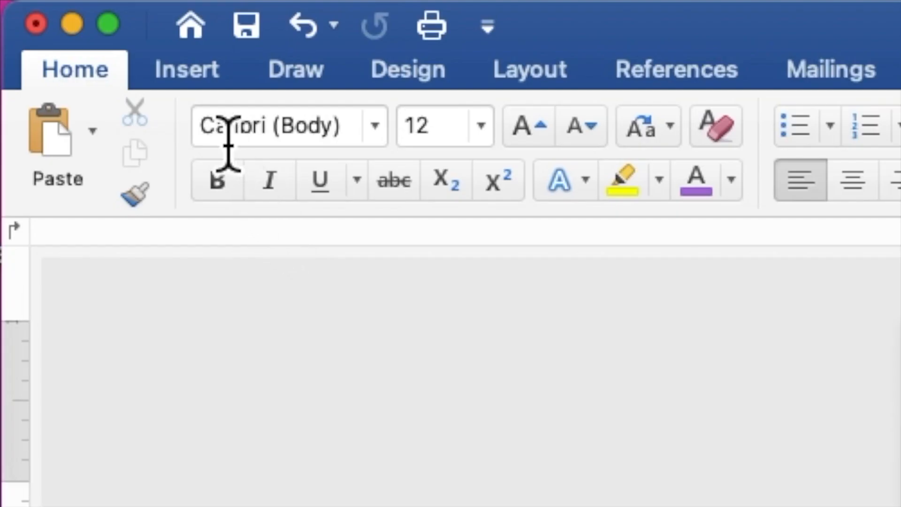
{"action": "left_click", "coordinate": [201, 87]}
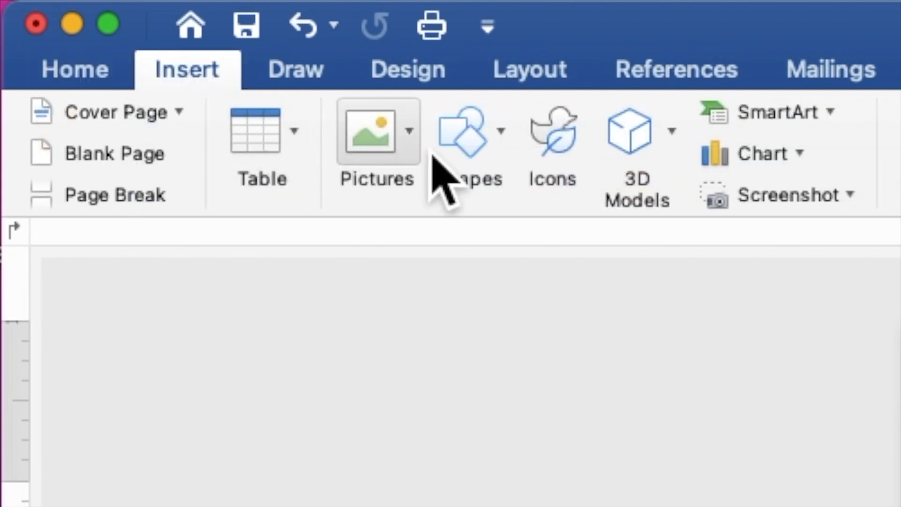
{"action": "left_click", "coordinate": [469, 158]}
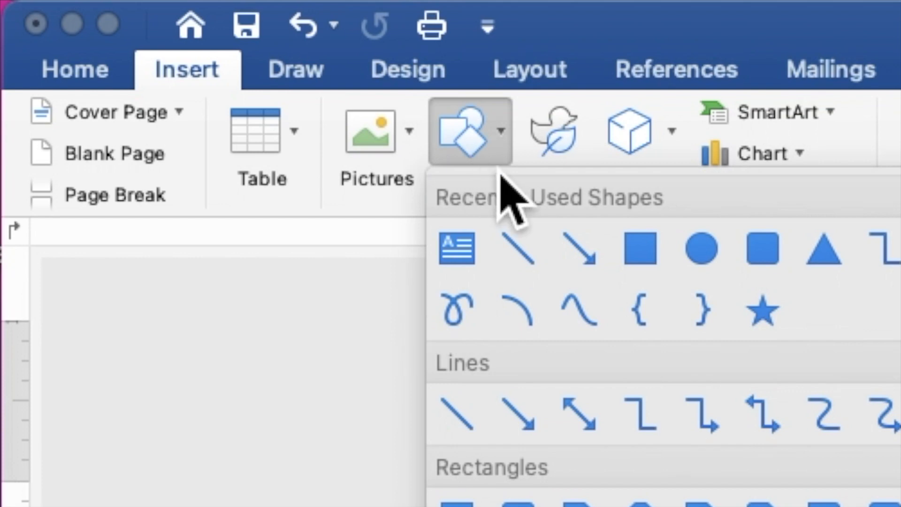
{"action": "left_click", "coordinate": [637, 256]}
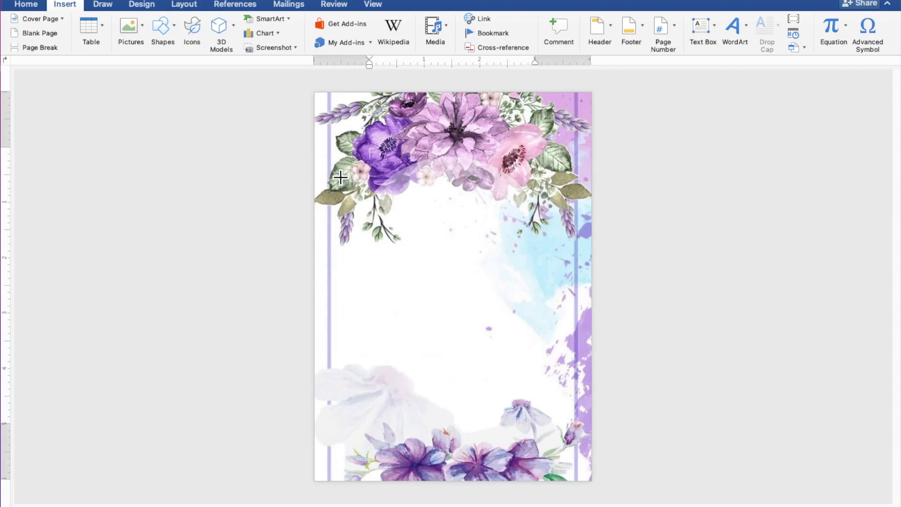
{"action": "left_click_drag", "start_coordinate": [354, 188], "coordinate": [574, 465]}
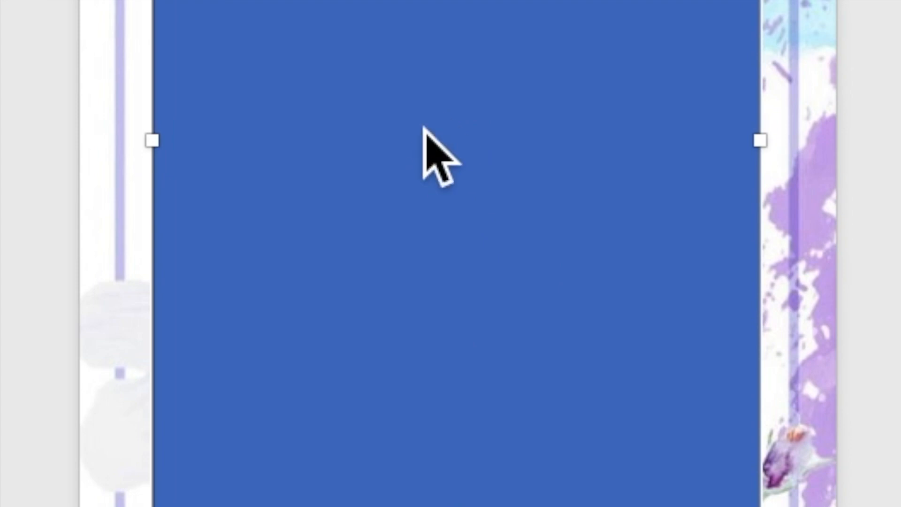
{"action": "right_click", "coordinate": [441, 314]}
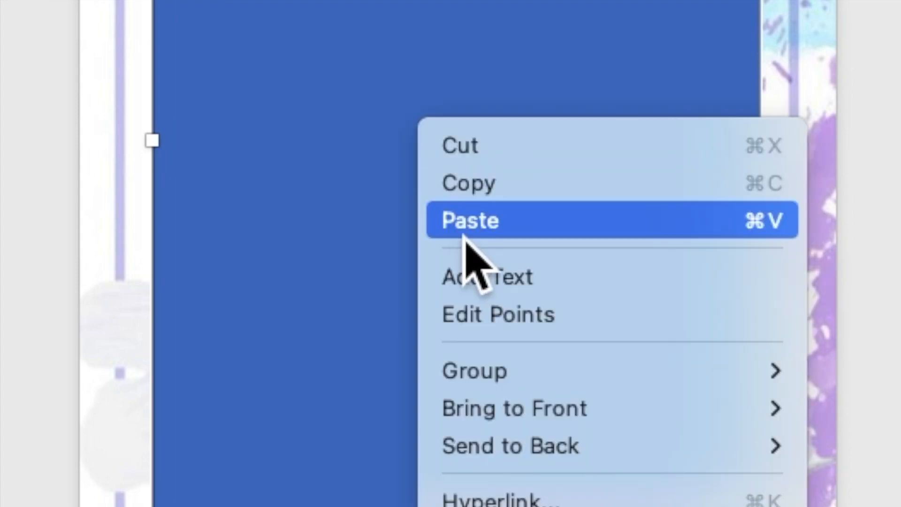
{"action": "left_click", "coordinate": [482, 278]}
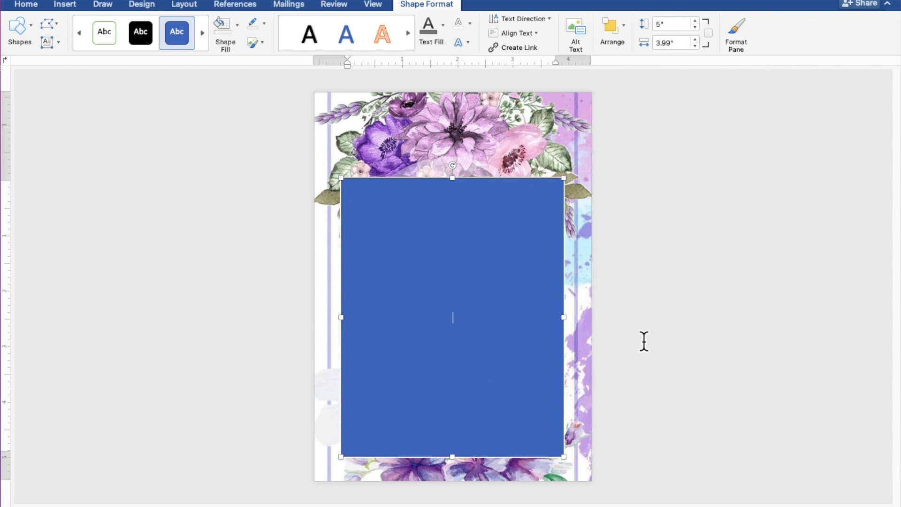
{"action": "scroll", "coordinate": [644, 341], "scroll_direction": "up", "scroll_amount": 5}
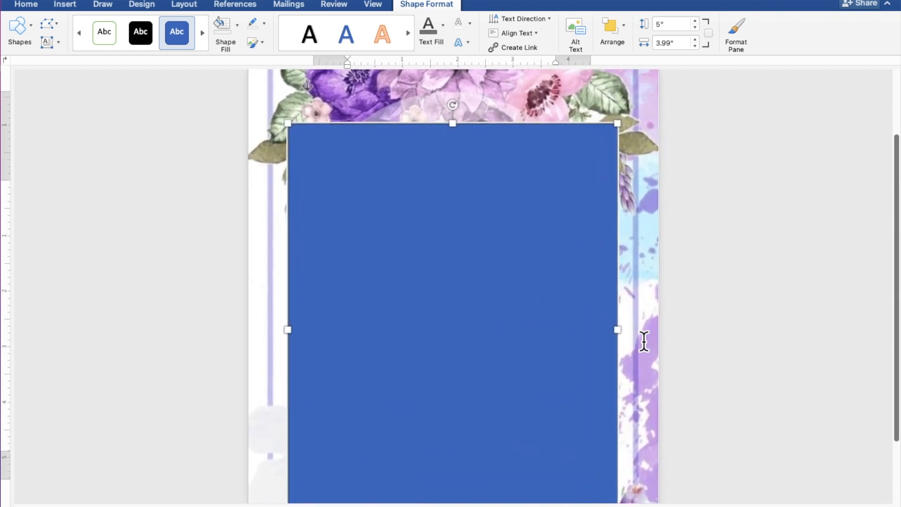
- In the rectangle, type 'TOGETHER WITH THEIR FAMILIES' followed by two blank lines
{"action": "left_click", "coordinate": [651, 344]}
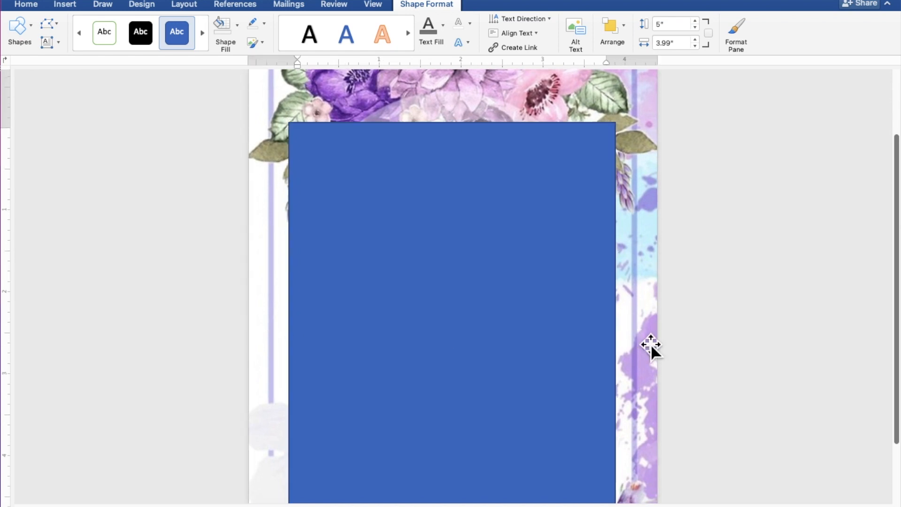
{"action": "scroll", "coordinate": [651, 344], "scroll_direction": "down", "scroll_amount": 3}
{"action": "scroll", "coordinate": [651, 344], "scroll_direction": "up", "scroll_amount": 1}
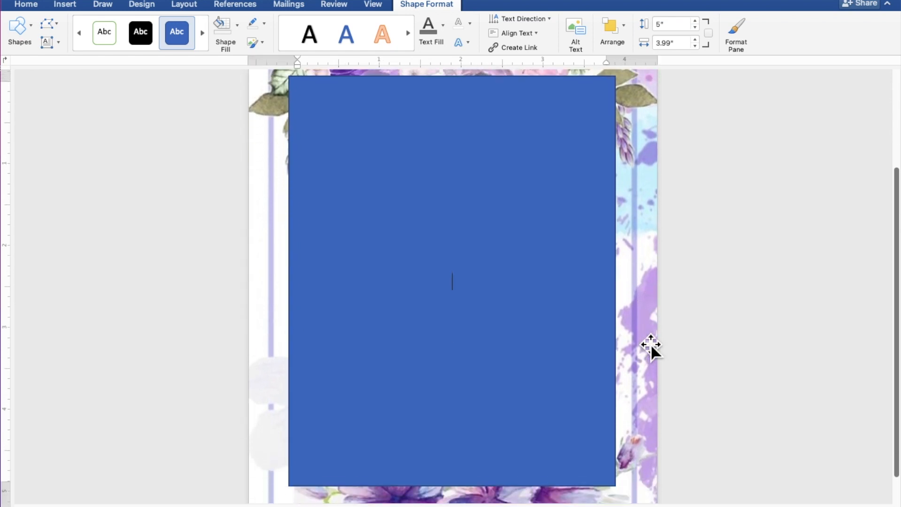
{"action": "type", "text": "TO"}
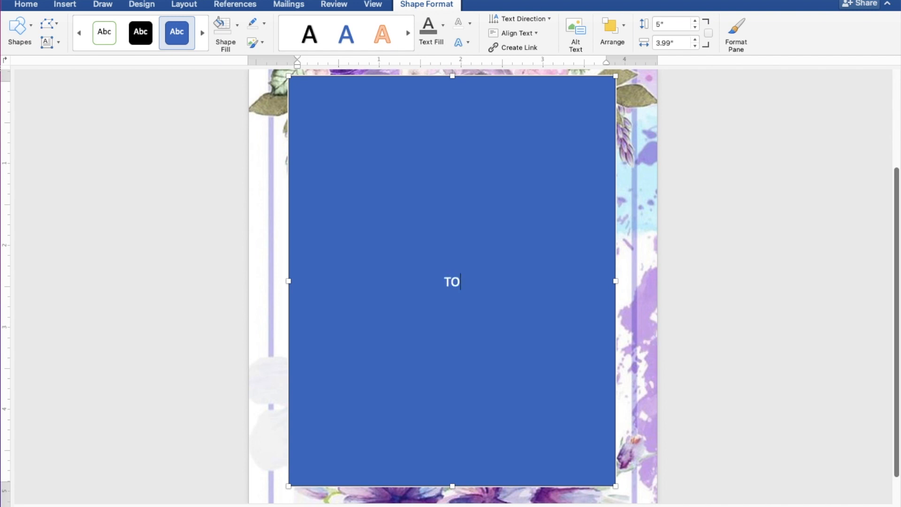
{"action": "type", "text": "GETHER WI"}
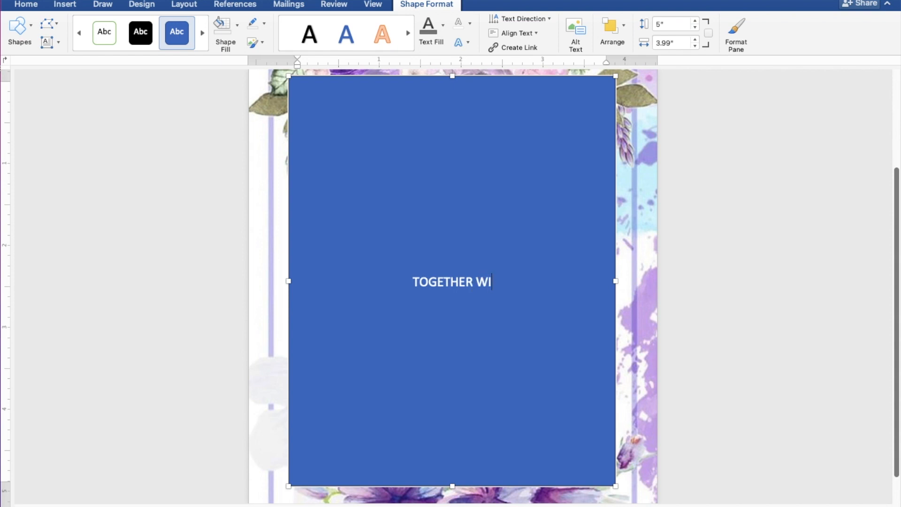
{"action": "type", "text": "TH T"}
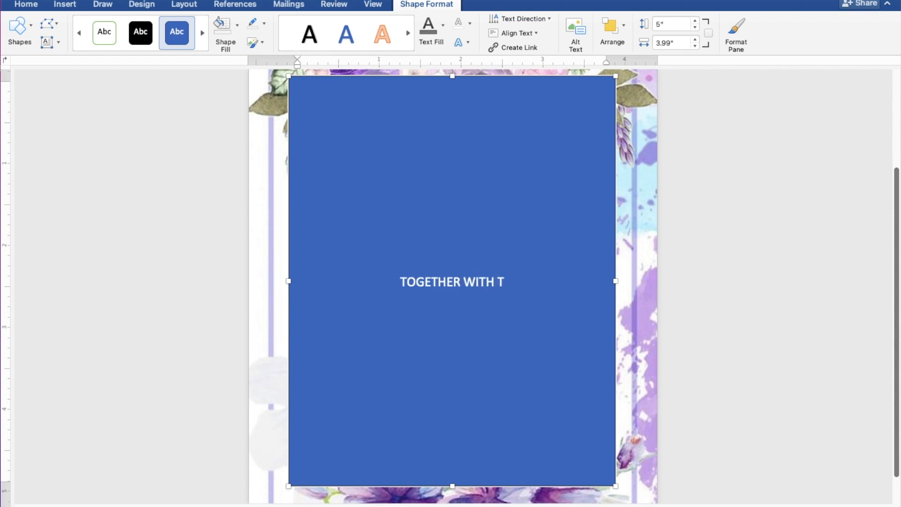
{"action": "type", "text": "HEIR FAMILIES"}
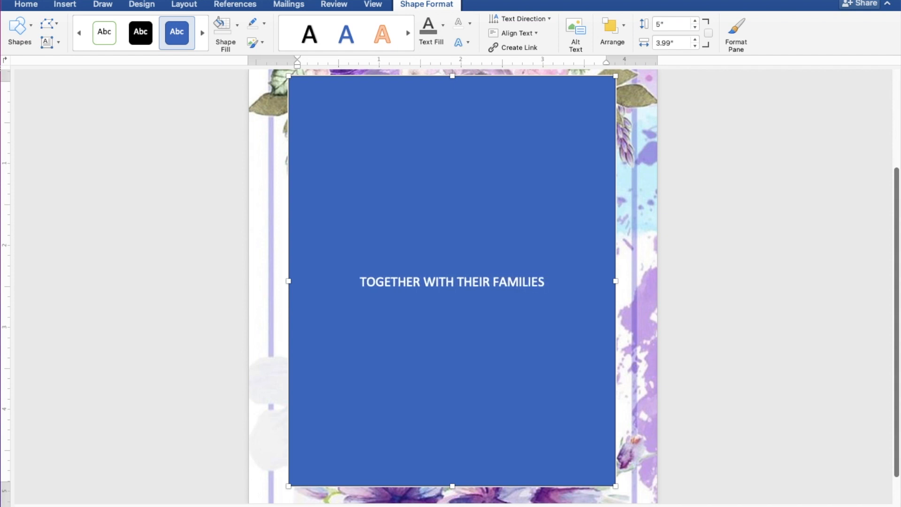
{"action": "key", "text": "Return"}
{"action": "key", "text": "Return"}
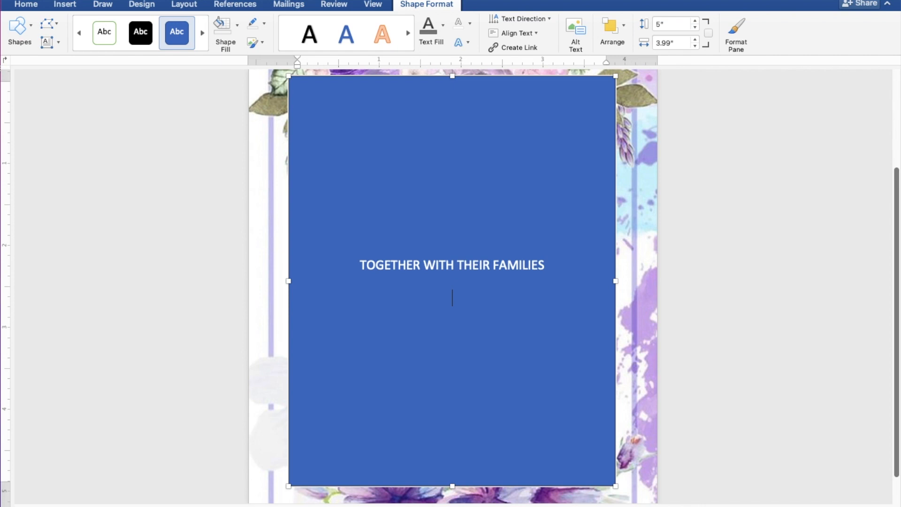
{"action": "key", "text": "Return"}
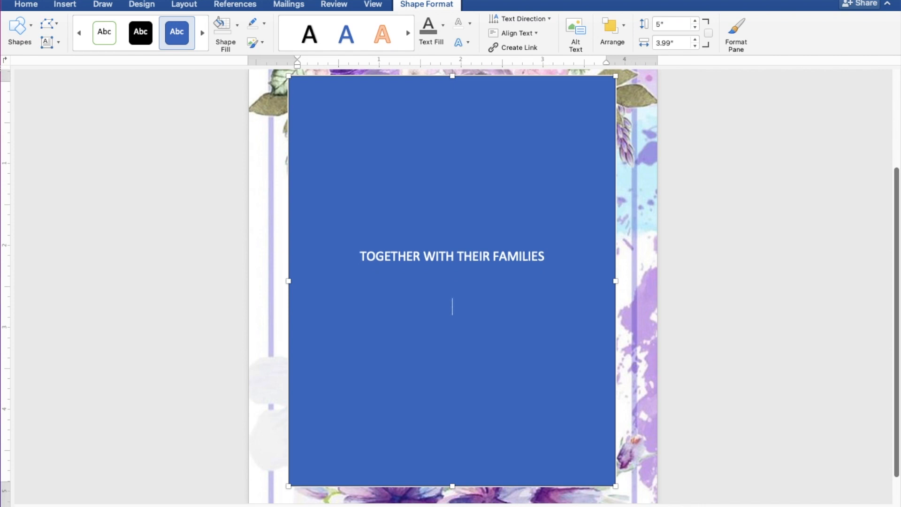
- Type the groom's name, 'AND', and the bride's name on separate lines, then blank lines
{"action": "key", "text": "Return"}
{"action": "type", "text": "AND"}
{"action": "key", "text": "Return"}
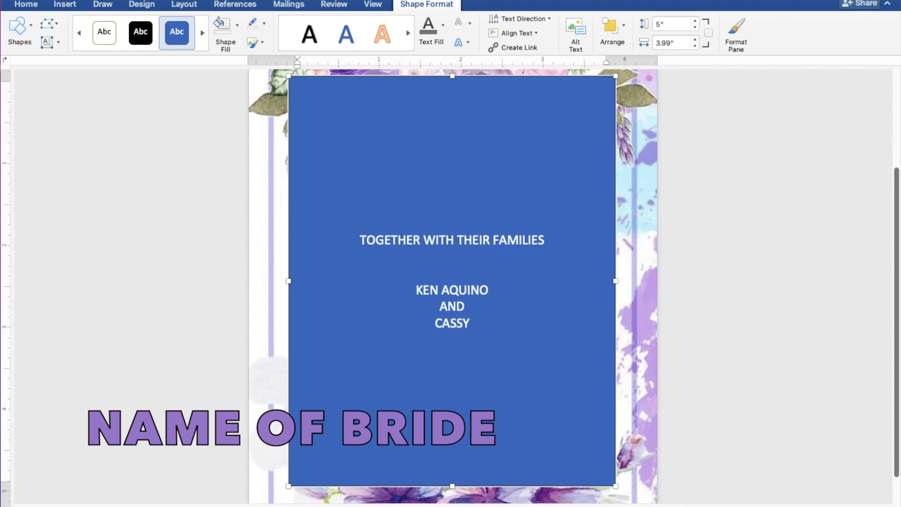
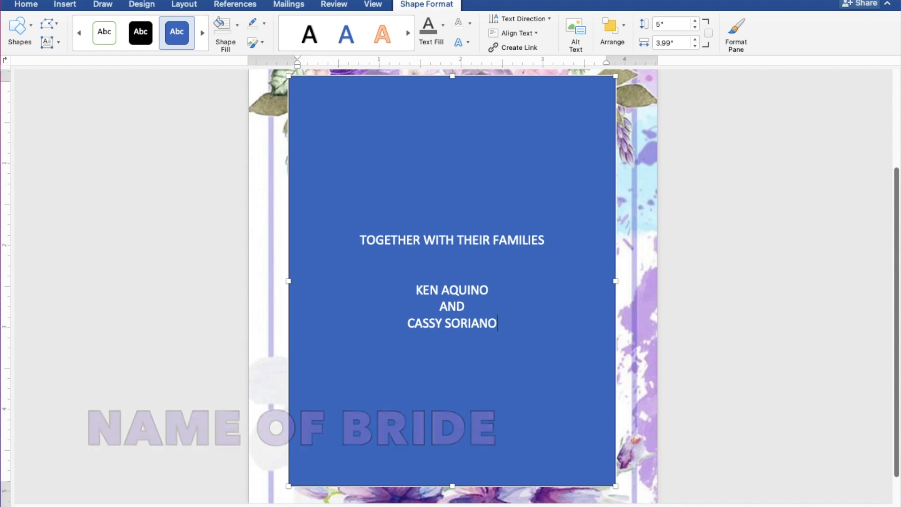
{"action": "key", "text": "Return"}
{"action": "key", "text": "Return"}
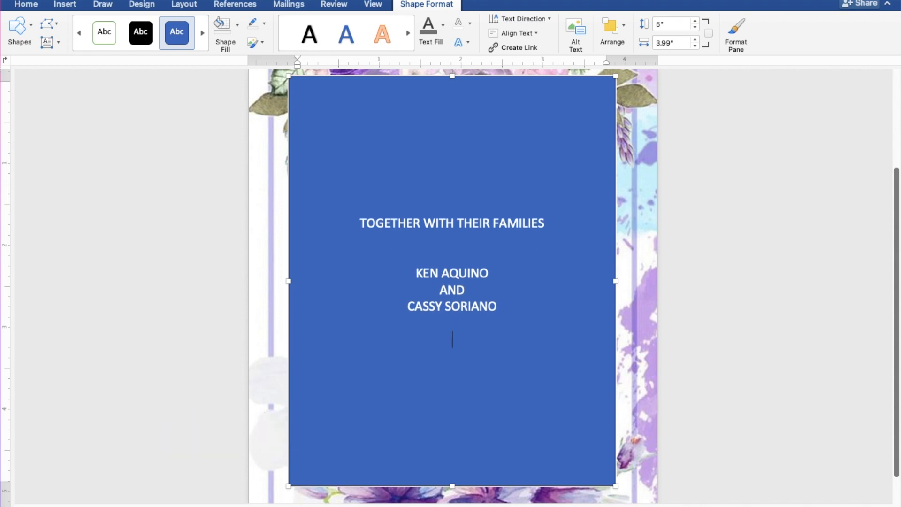
{"action": "key", "text": "Return"}
- Add 'REQUEST THE PLEASURE OF YOUR PRESENCE' and 'AS THEY JOYFULLY UNITE IN MARRIAGE' lines
{"action": "type", "text": "REQ"}
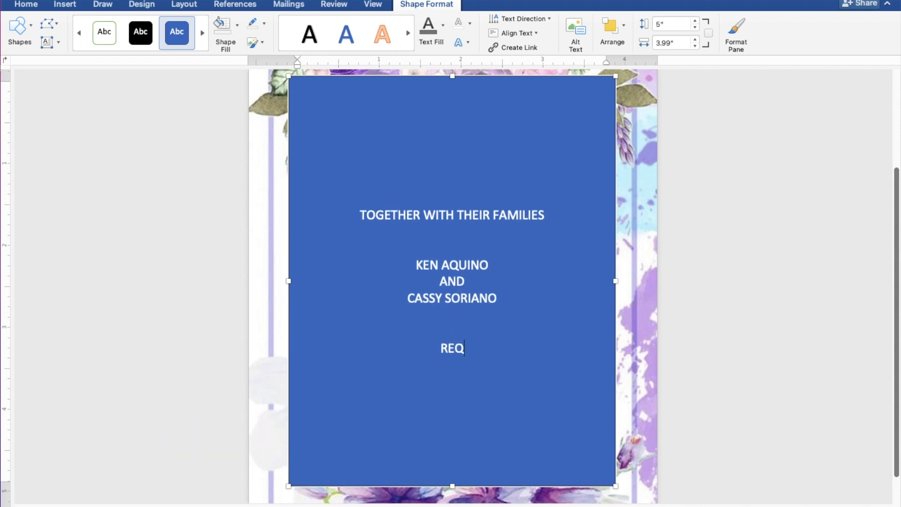
{"action": "type", "text": "UEST"}
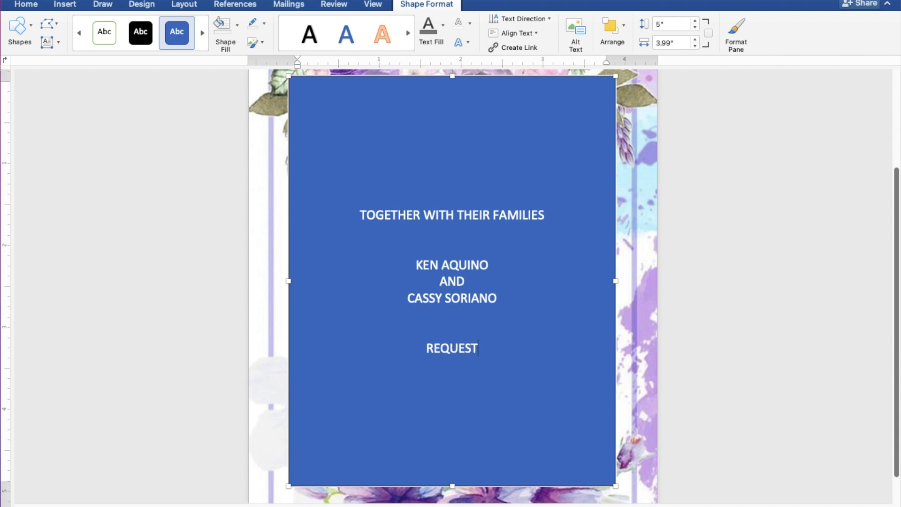
{"action": "type", "text": " TH"}
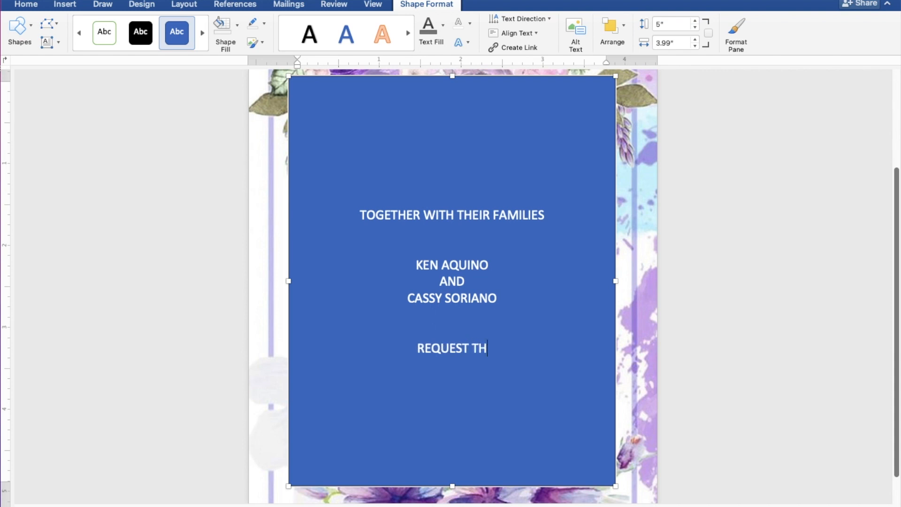
{"action": "type", "text": "E P"}
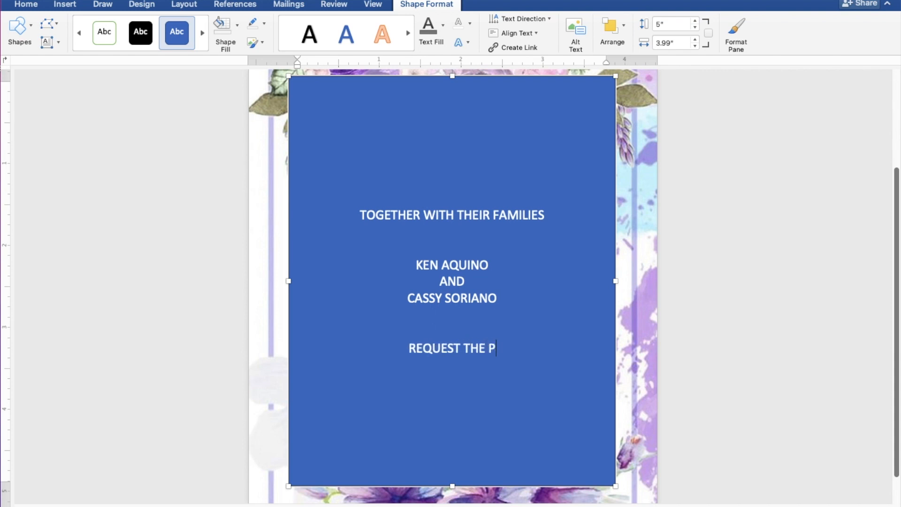
{"action": "type", "text": "LEASURE"}
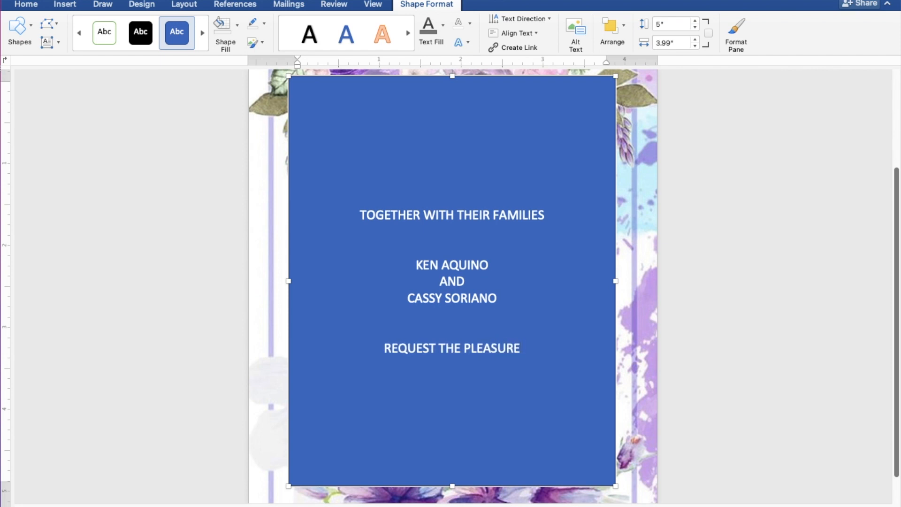
{"action": "type", "text": " OF "}
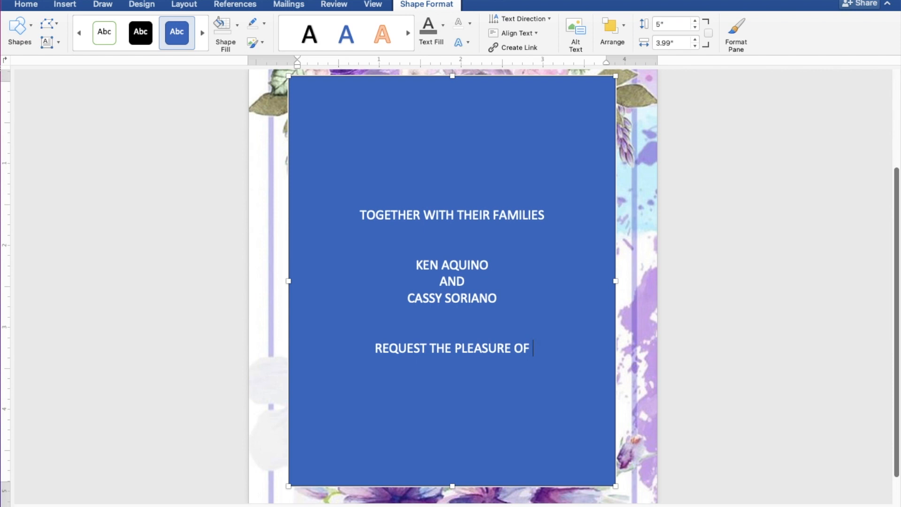
{"action": "type", "text": "YOUR"}
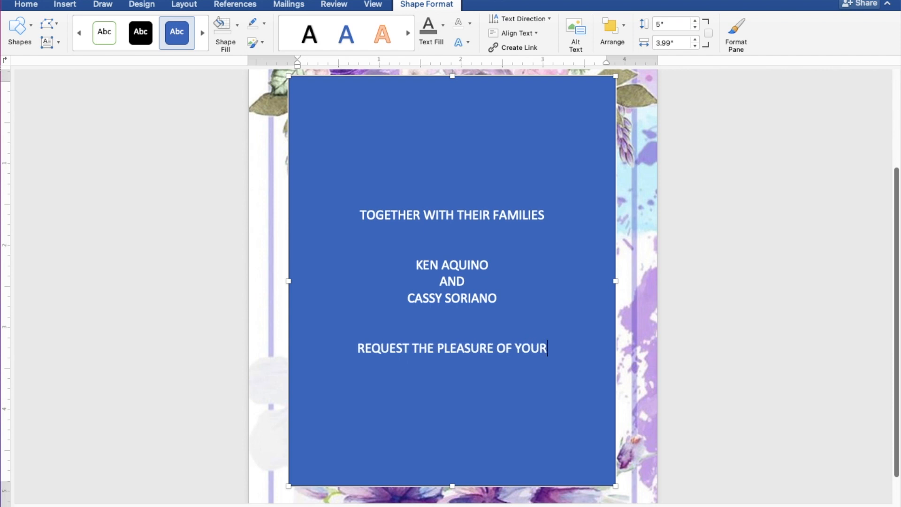
{"action": "type", "text": " PR"}
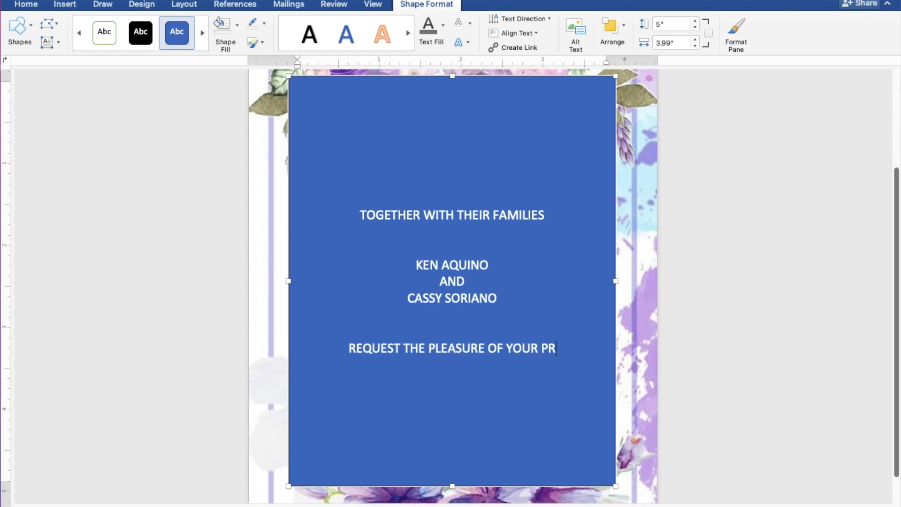
{"action": "type", "text": "ES"}
{"action": "type", "text": "E"}
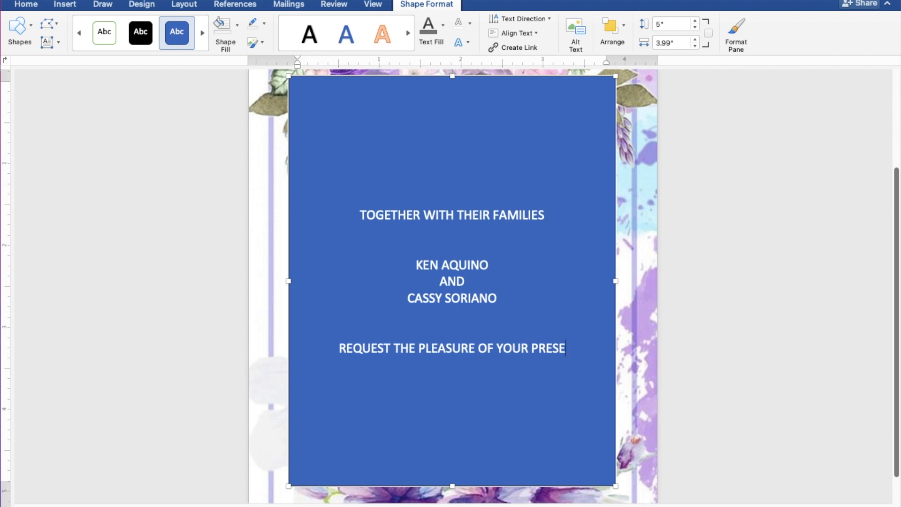
{"action": "type", "text": "NCE"}
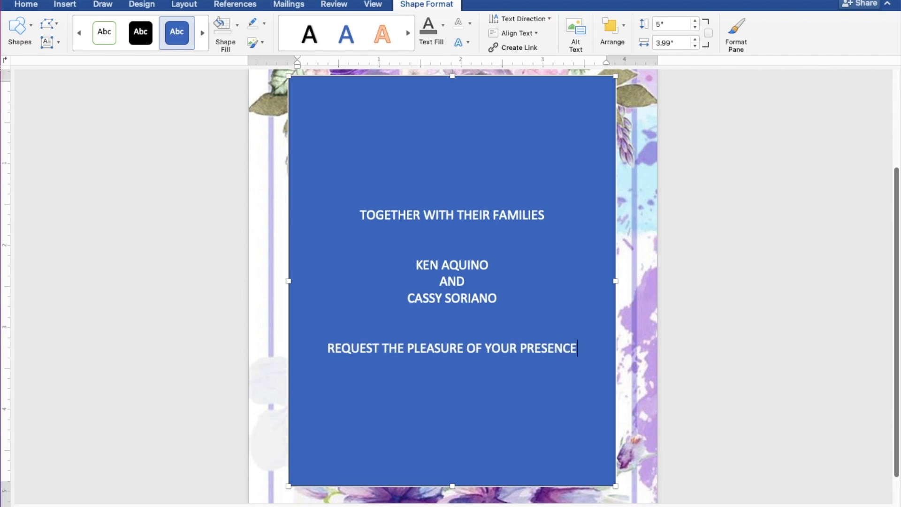
{"action": "key", "text": "Return"}
{"action": "type", "text": "AS THEY"}
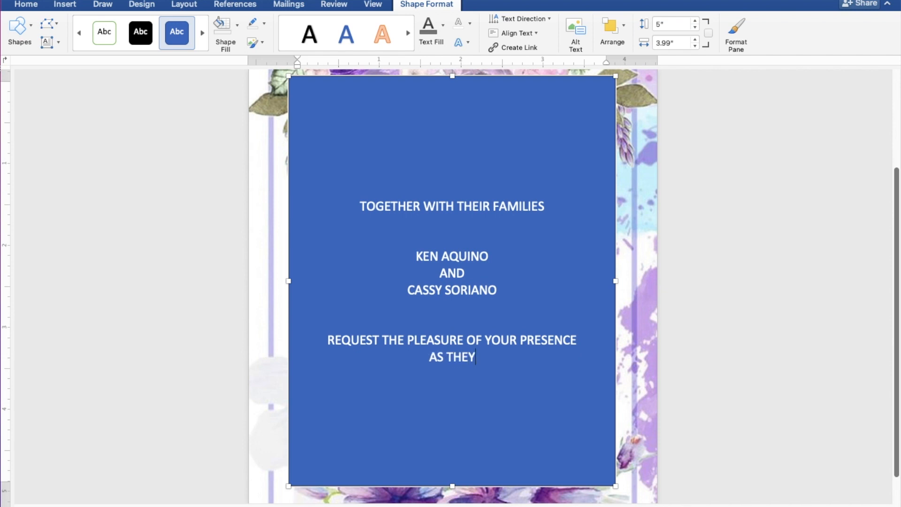
{"action": "type", "text": " JO"}
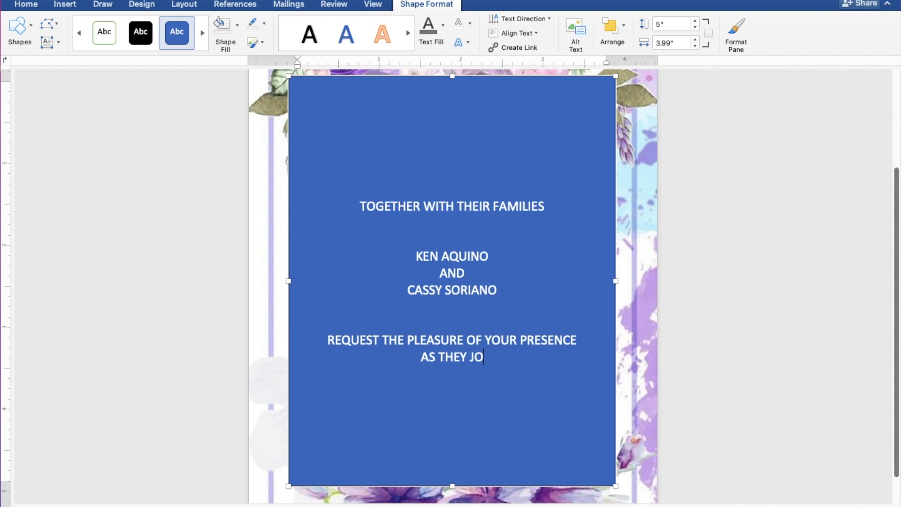
{"action": "type", "text": "YFU"}
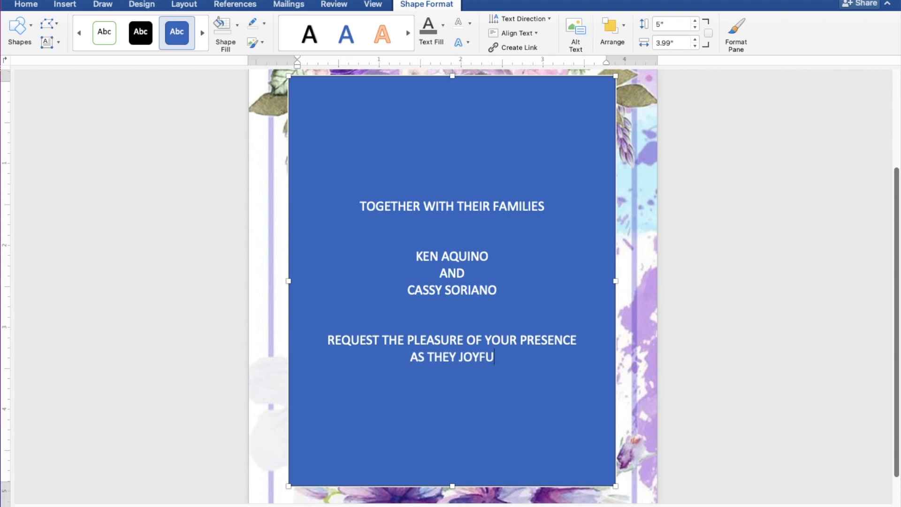
{"action": "type", "text": "LLY"}
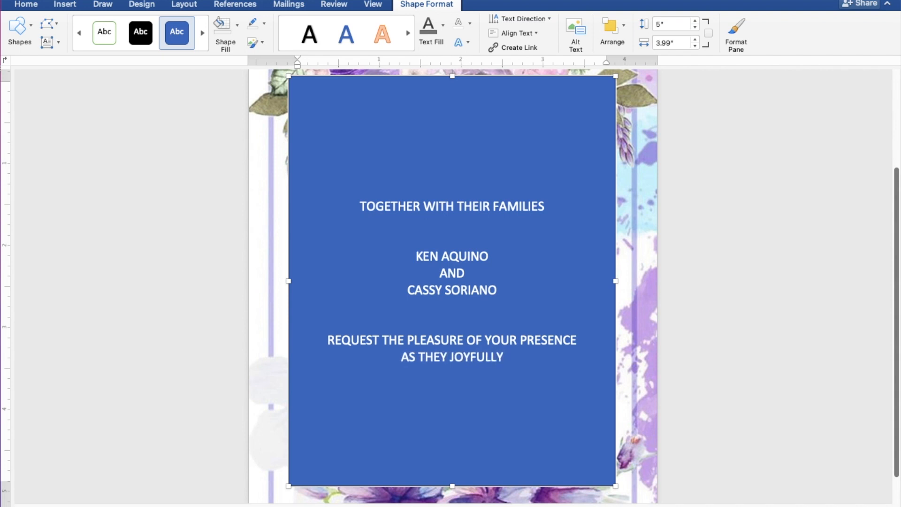
{"action": "type", "text": " UNI"}
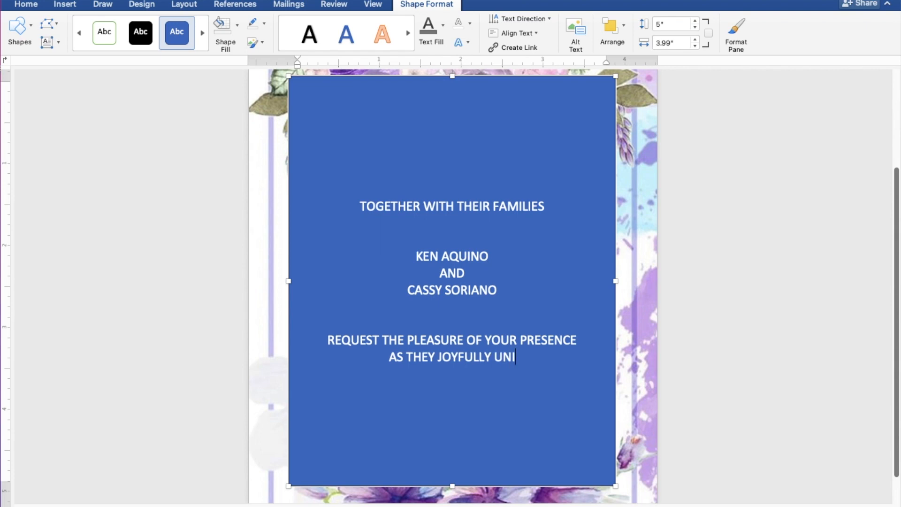
{"action": "type", "text": "TE IN "}
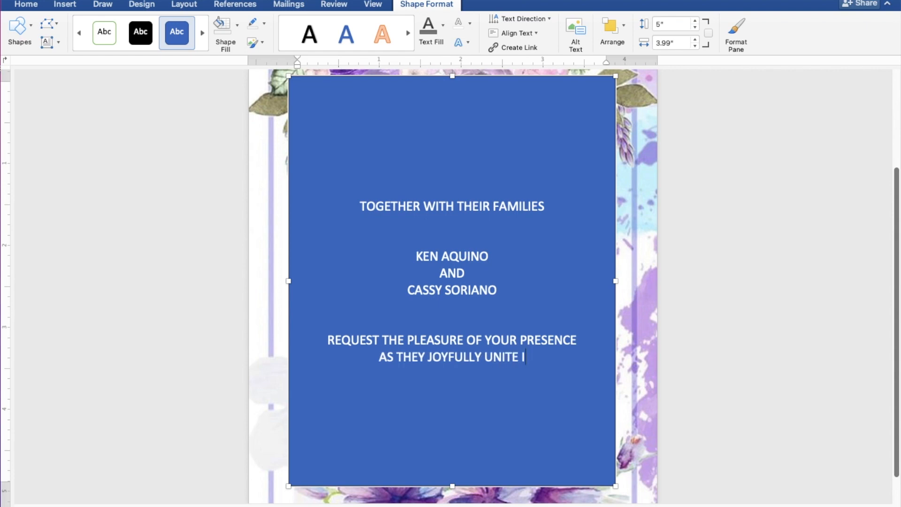
{"action": "type", "text": "MA"}
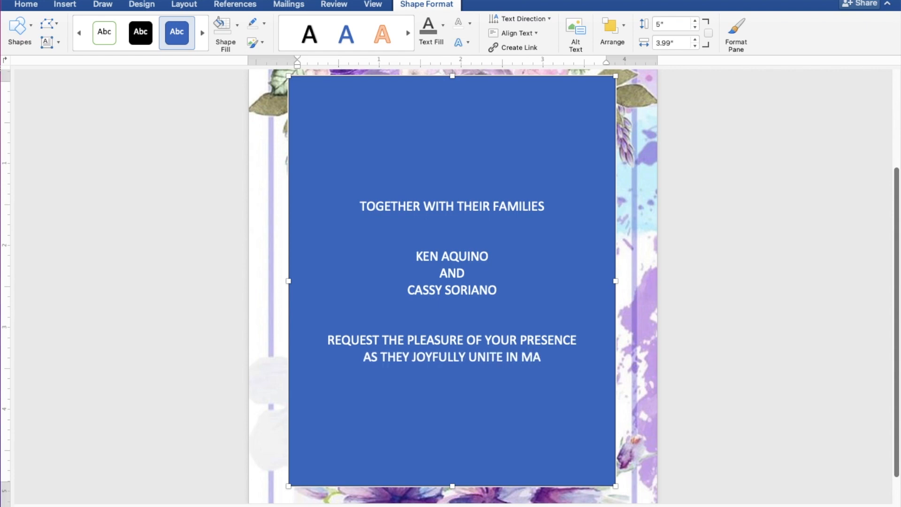
{"action": "type", "text": "RRI"}
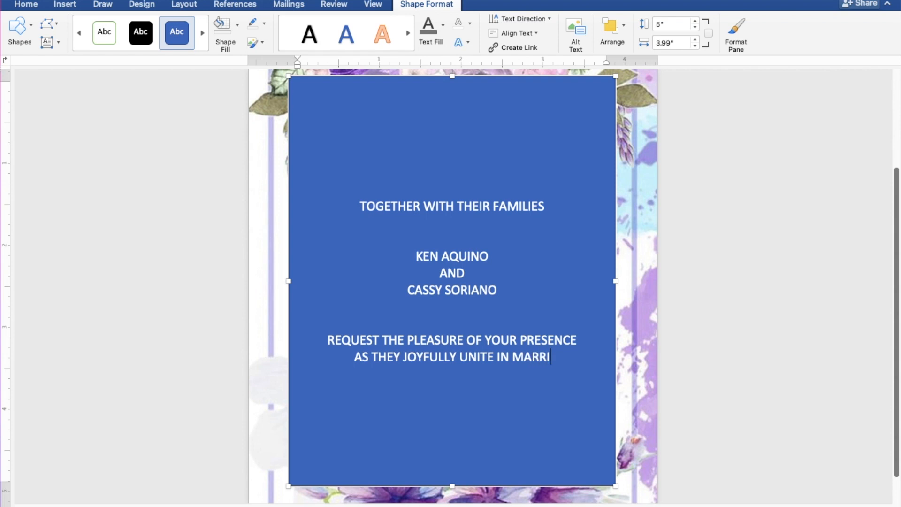
{"action": "type", "text": "AGE"}
{"action": "key", "text": "Delete"}
{"action": "key", "text": "Delete"}
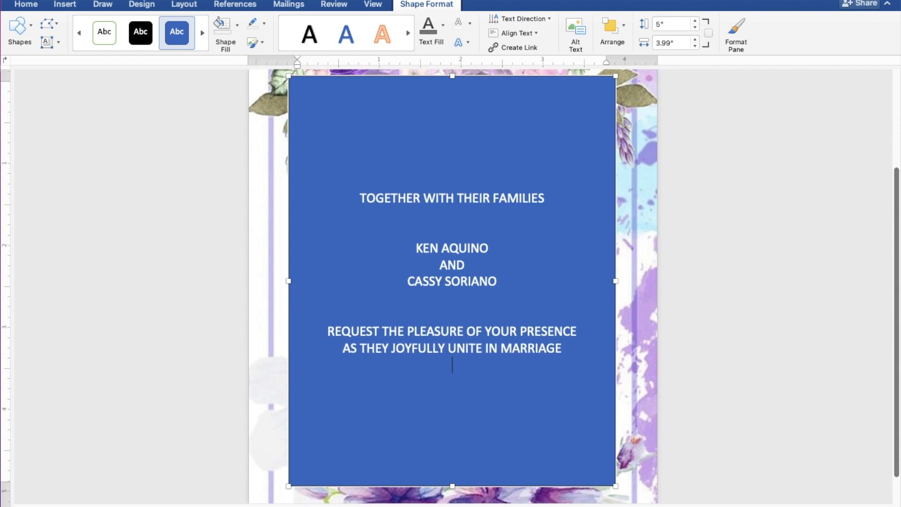
{"action": "key", "text": "Return"}
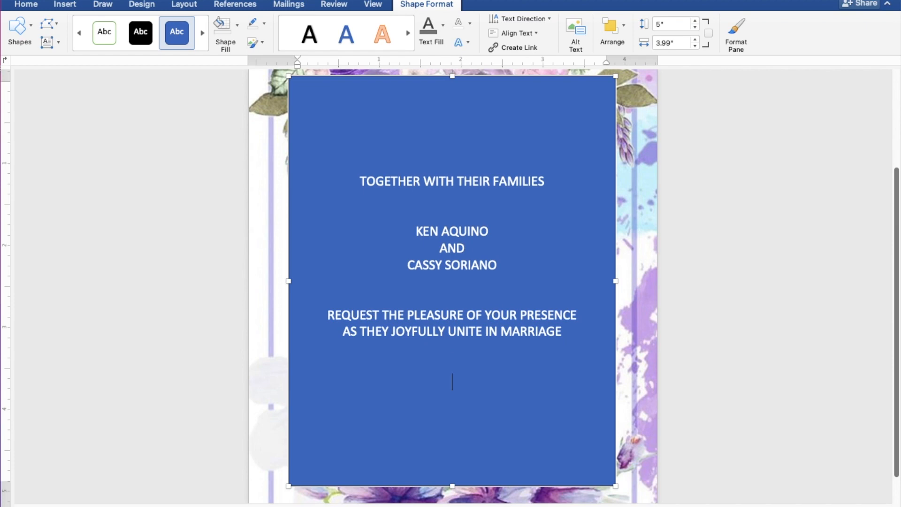
- Add the lines 'SUNDAY', 'JANUARY 29, 2023' and '10:00 IN THE MORNING'
{"action": "type", "text": "SUN"}
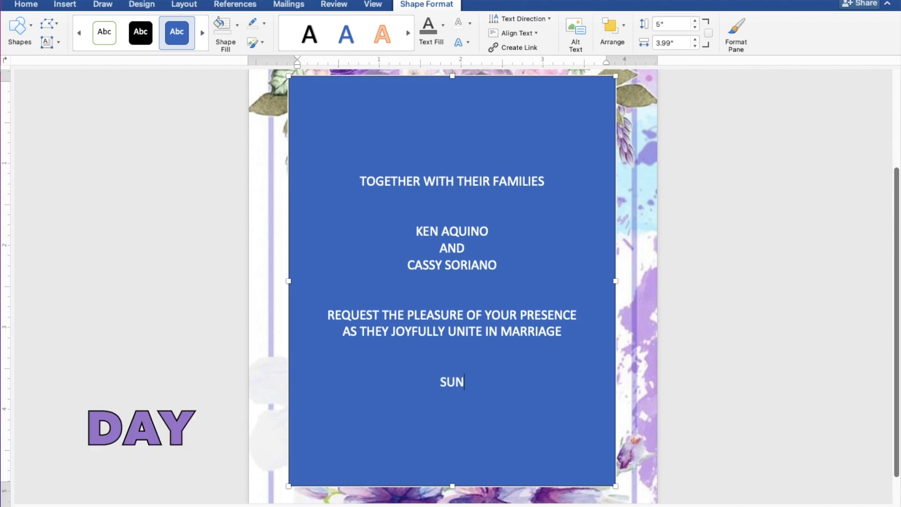
{"action": "type", "text": "DAY"}
{"action": "key", "text": "Return"}
{"action": "type", "text": "J"}
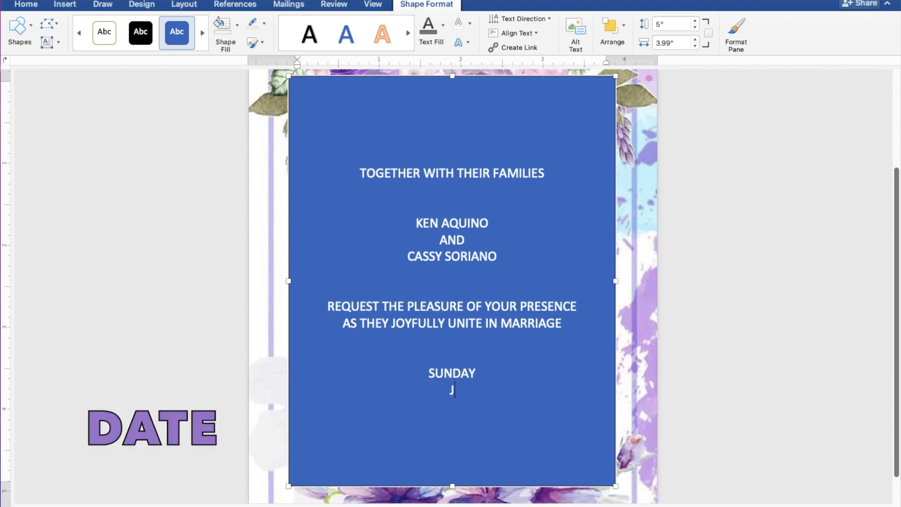
{"action": "type", "text": "ANUARY"}
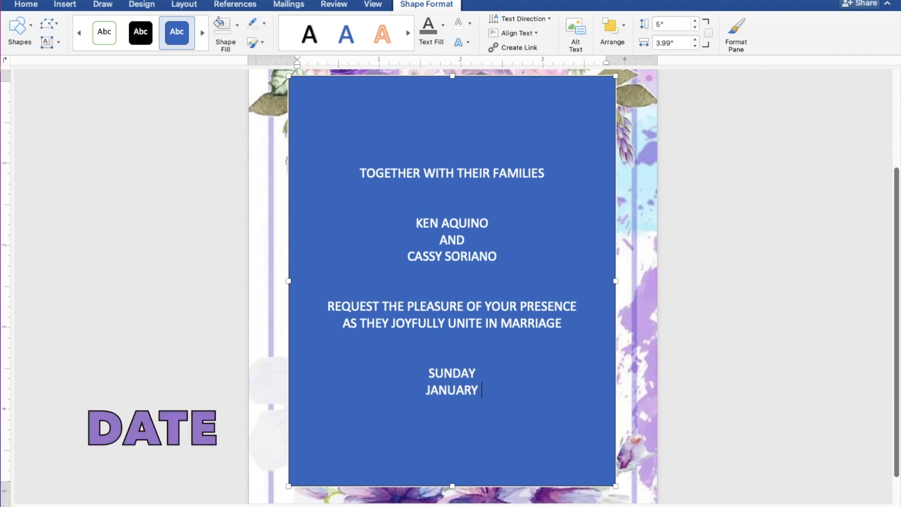
{"action": "type", "text": " 29"}
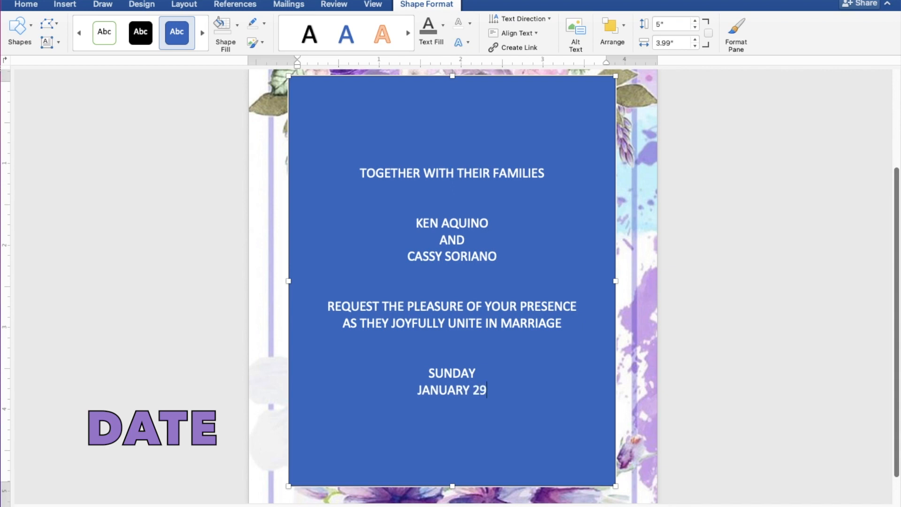
{"action": "type", "text": ", 2023"}
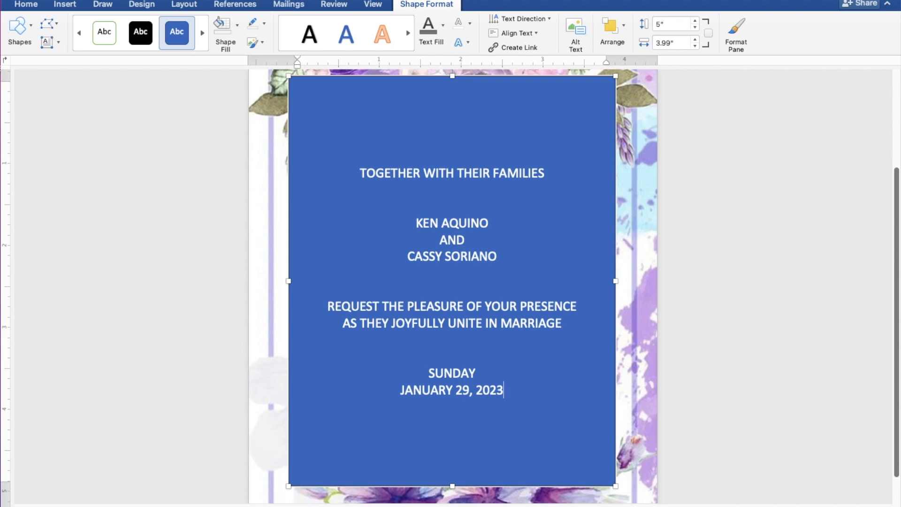
{"action": "key", "text": "Return"}
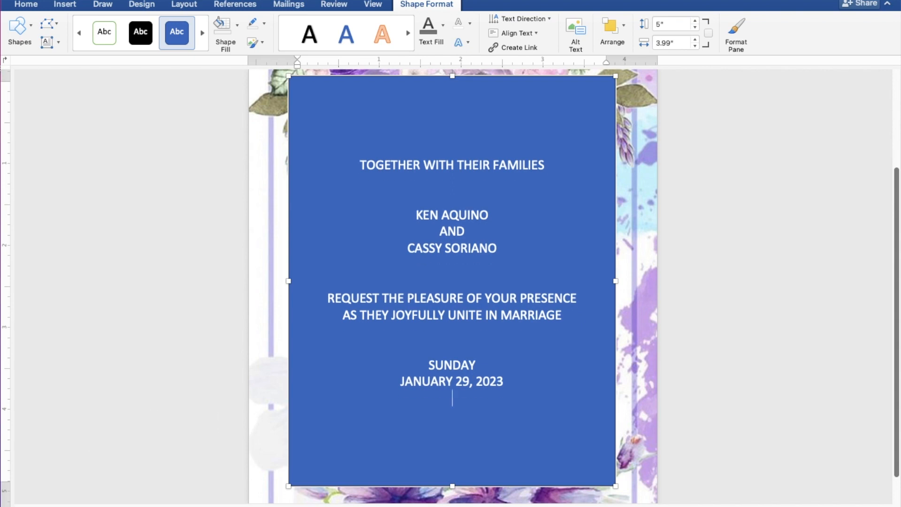
{"action": "type", "text": "10:"}
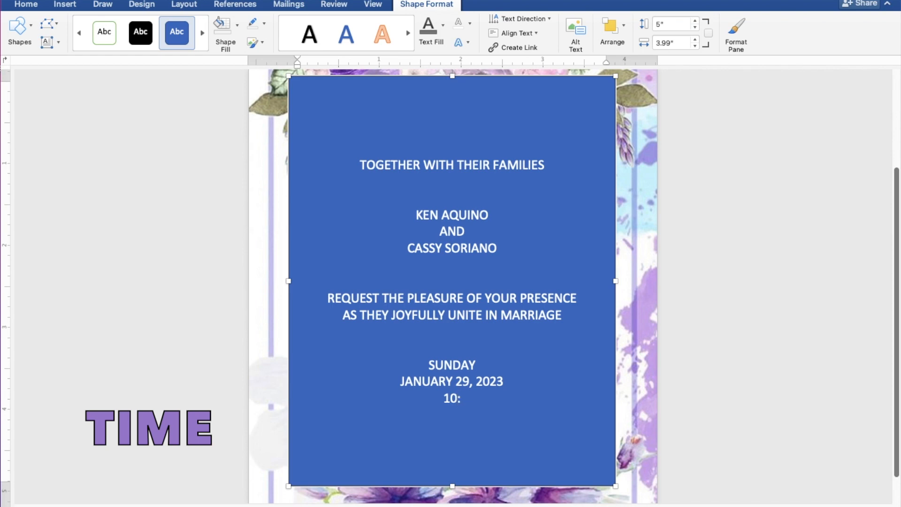
{"action": "type", "text": "0"}
{"action": "type", "text": "0 IN THE M"}
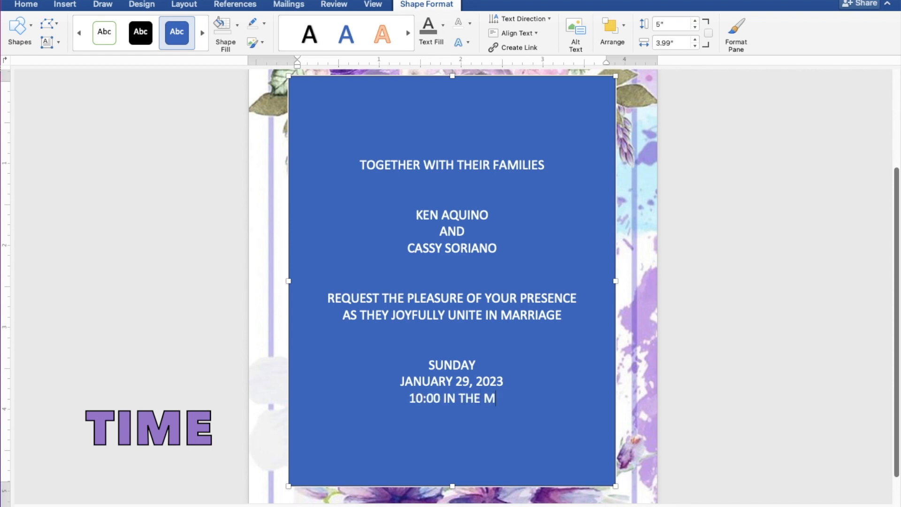
{"action": "type", "text": "ORN"}
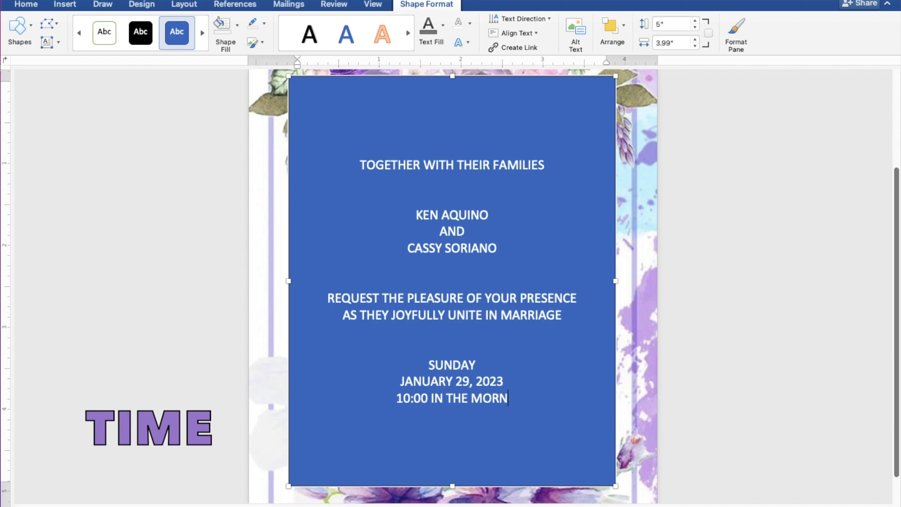
{"action": "type", "text": "ING"}
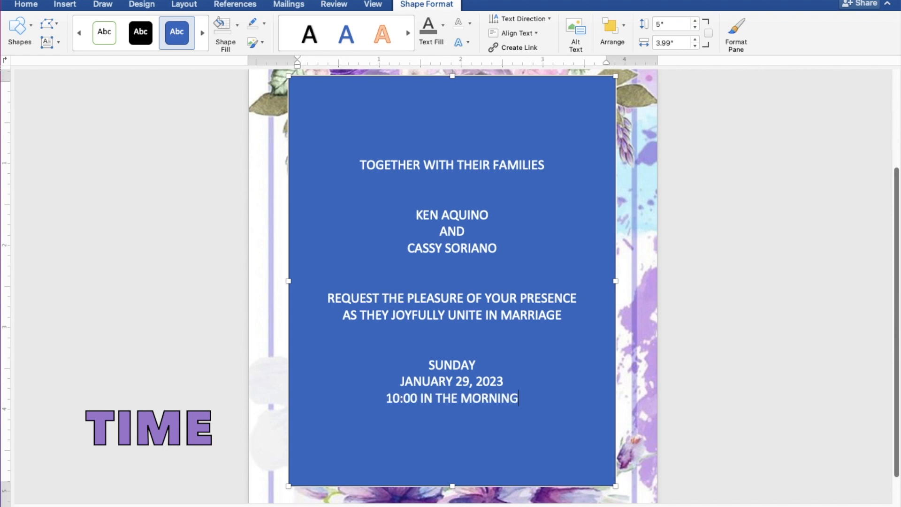
{"action": "key", "text": "Return"}
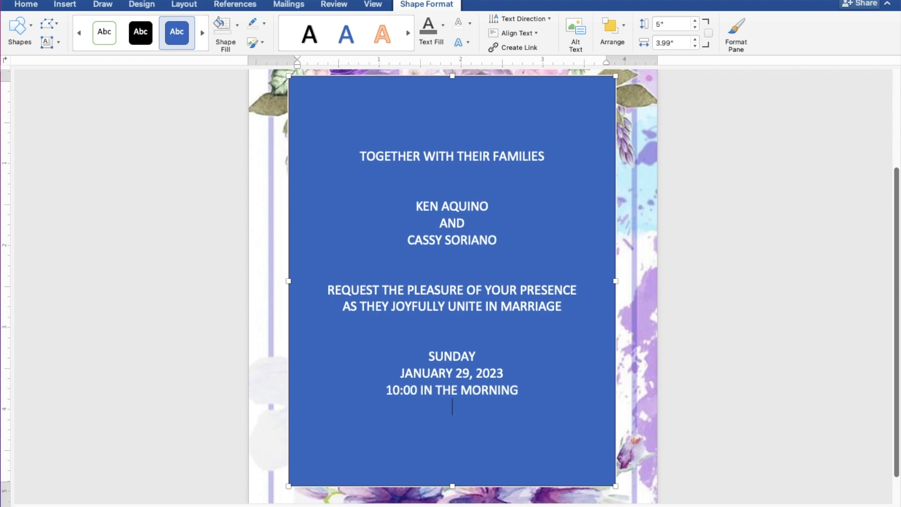
- Add the venue 'ST. THOMAS AQUINAS PARISH CHURCH' and 'MANGALDAN, PANGASINAN' on the next line
{"action": "type", "text": "ST"}
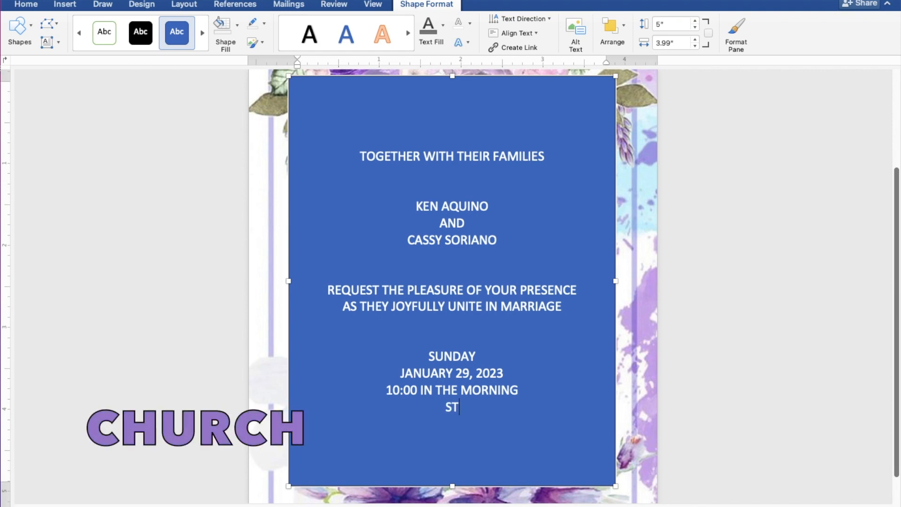
{"action": "type", "text": ". THOMA"}
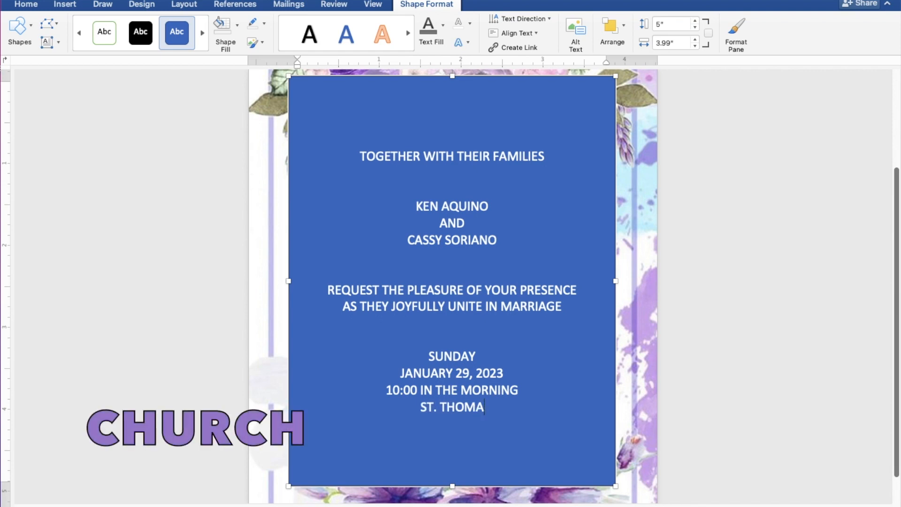
{"action": "type", "text": "S AQ"}
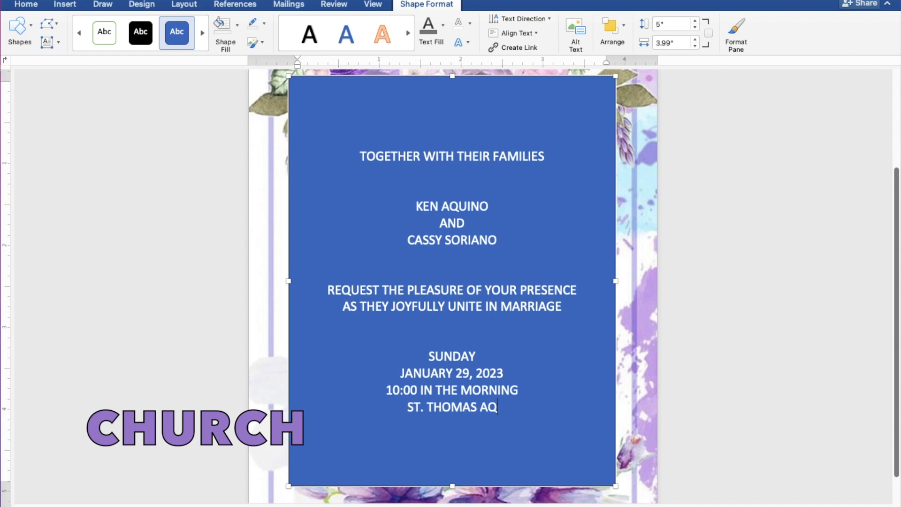
{"action": "type", "text": "UIN"}
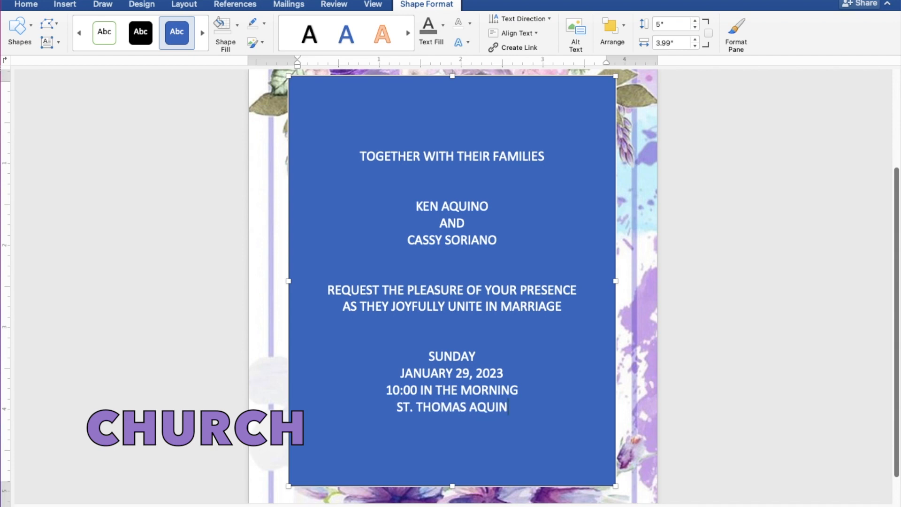
{"action": "type", "text": "AS P"}
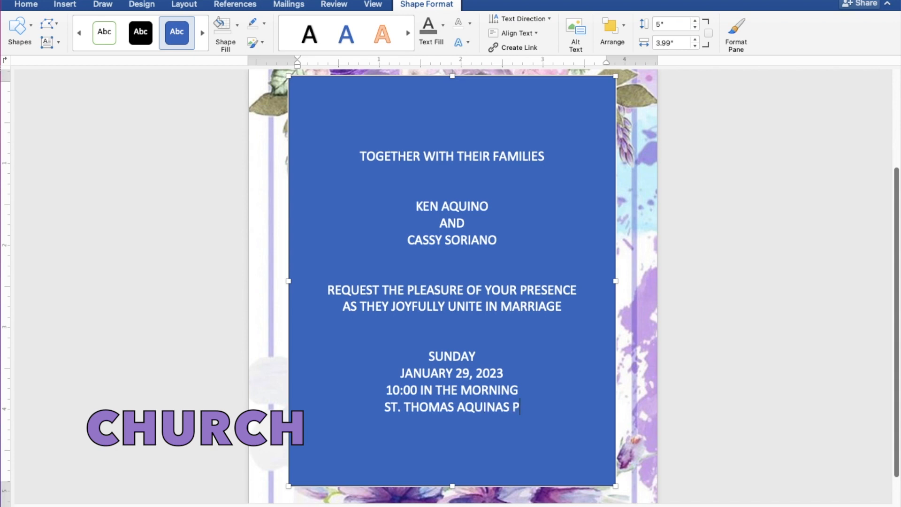
{"action": "type", "text": "ARIS"}
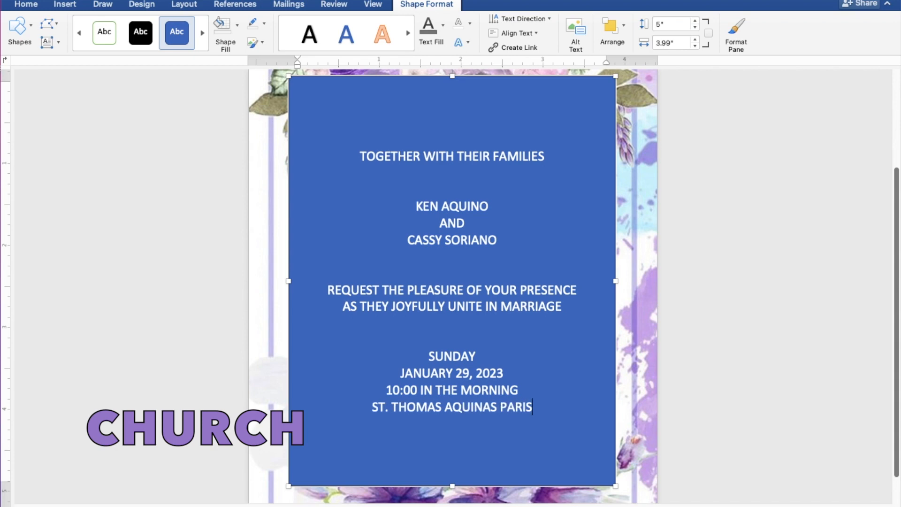
{"action": "type", "text": "H CH"}
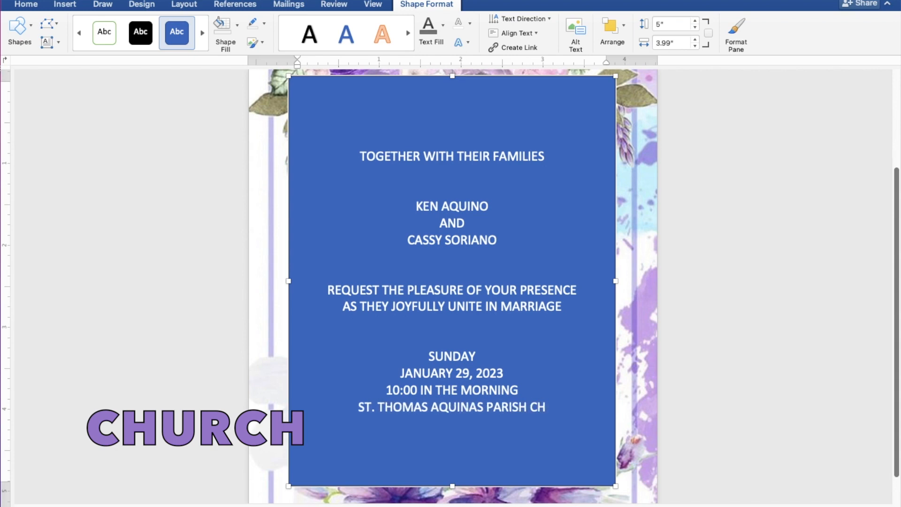
{"action": "type", "text": "URCH"}
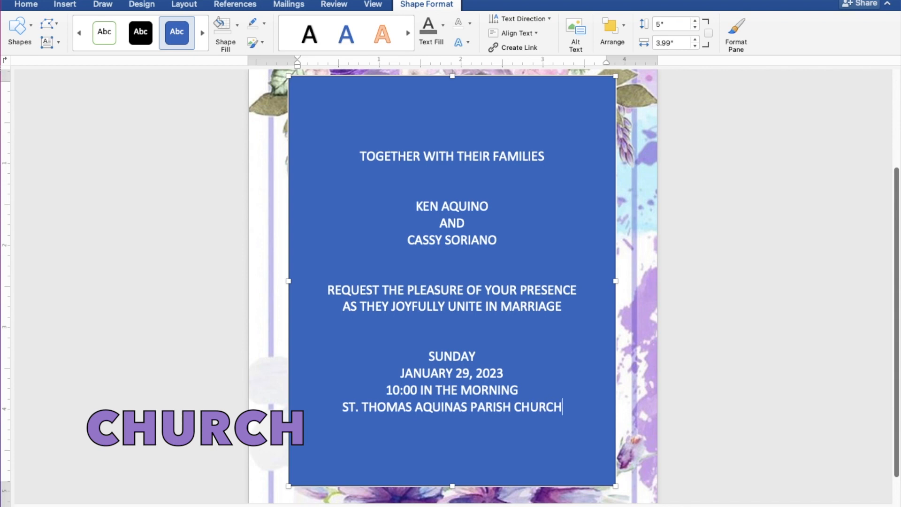
{"action": "key", "text": "Return"}
{"action": "type", "text": "MANG"}
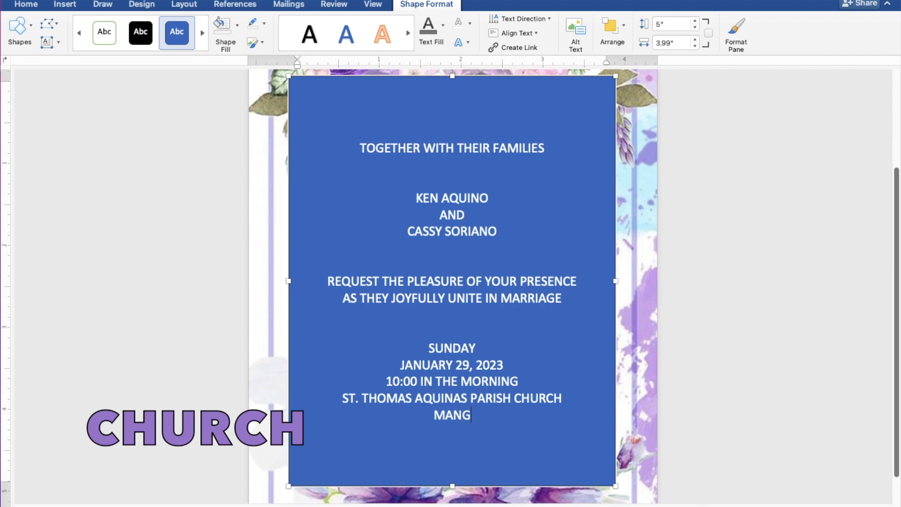
{"action": "type", "text": "ALDAN,"}
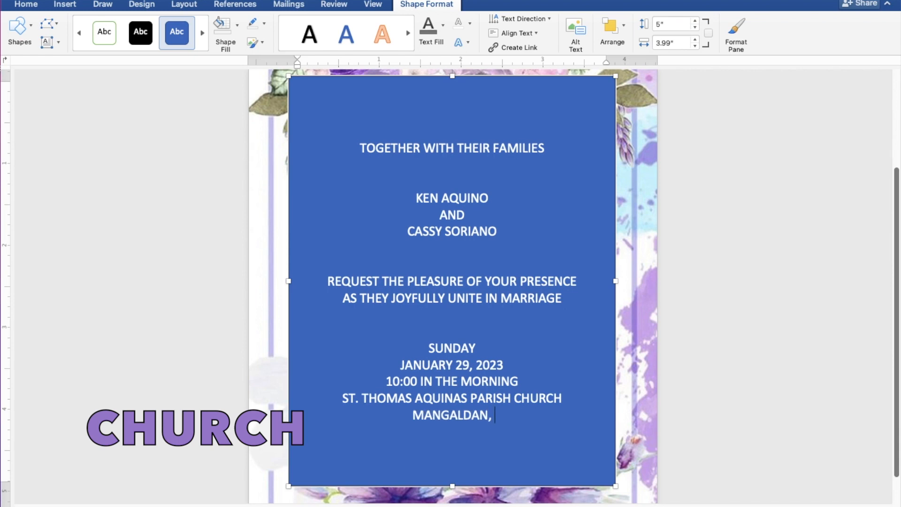
{"action": "type", "text": " PAN"}
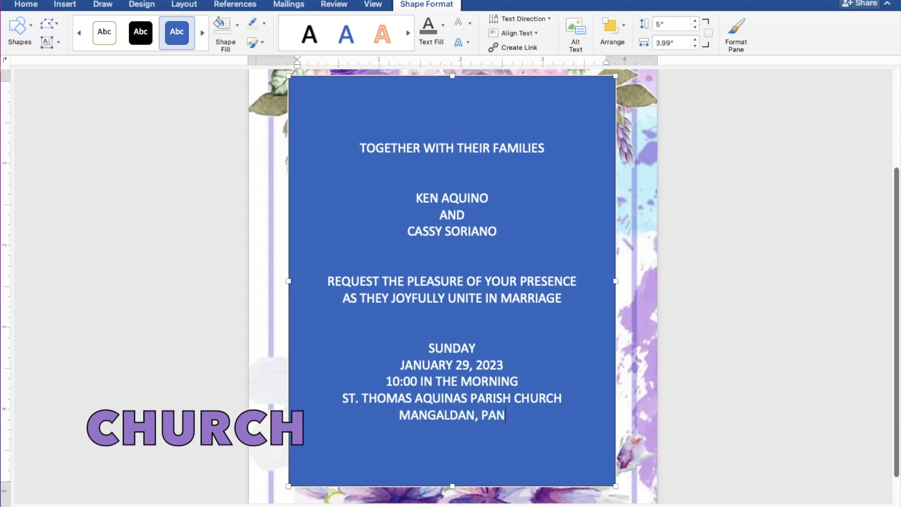
{"action": "type", "text": "GASI"}
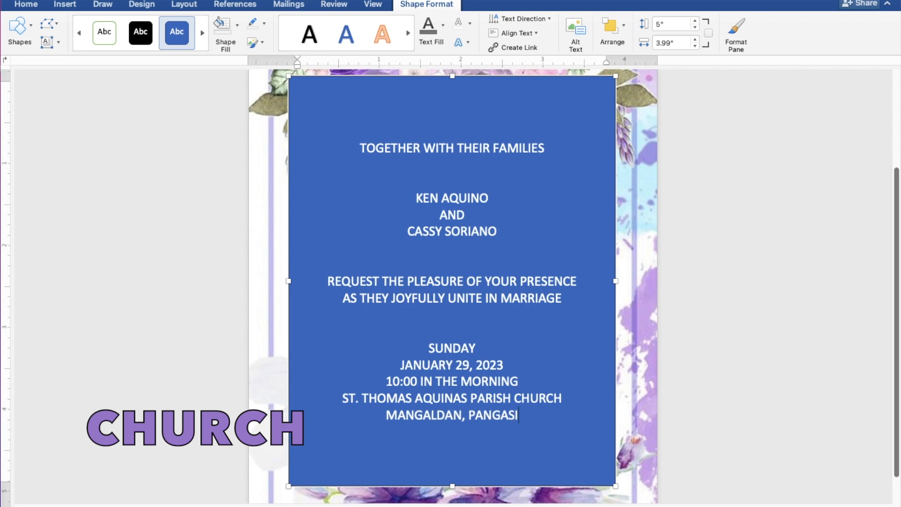
{"action": "type", "text": "NAN"}
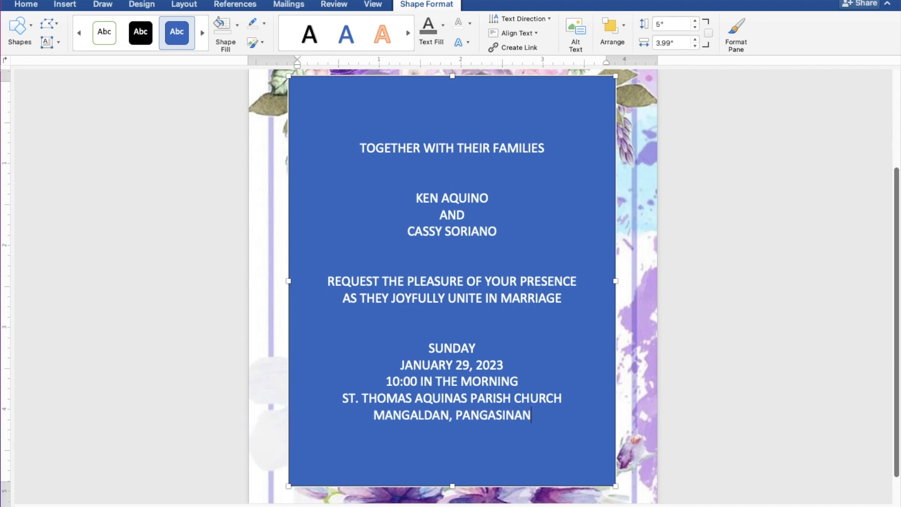
- After a blank line, add the closing line 'RECEPTION TO FOLLOW'
{"action": "key", "text": "Return"}
{"action": "key", "text": "Return"}
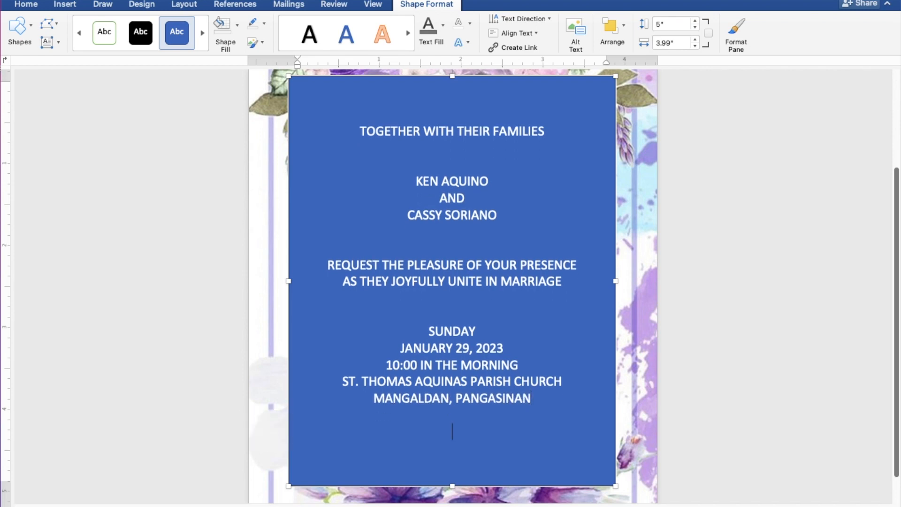
{"action": "key", "text": "Return"}
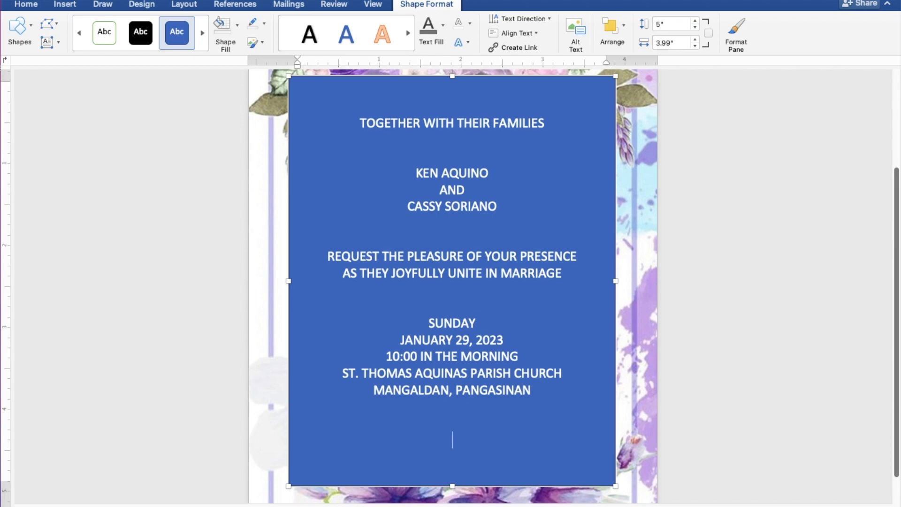
{"action": "type", "text": "RECEPTION T"}
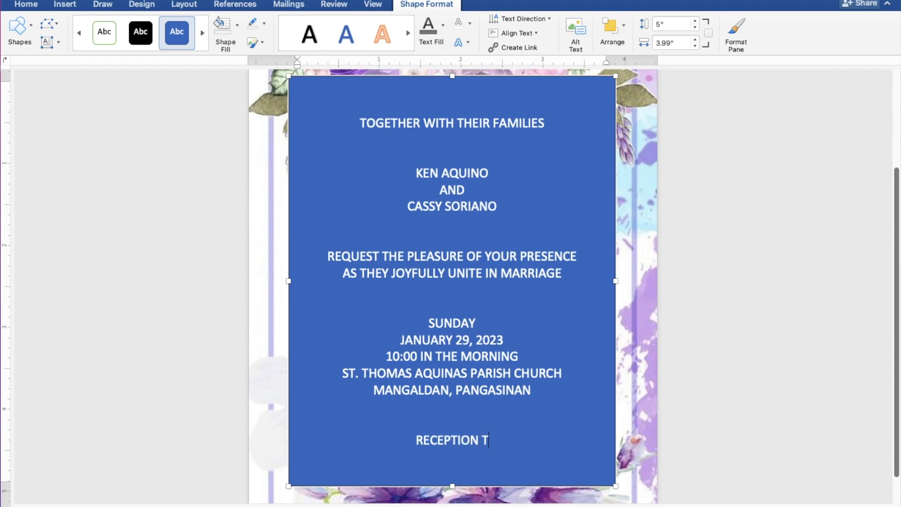
{"action": "type", "text": "O F"}
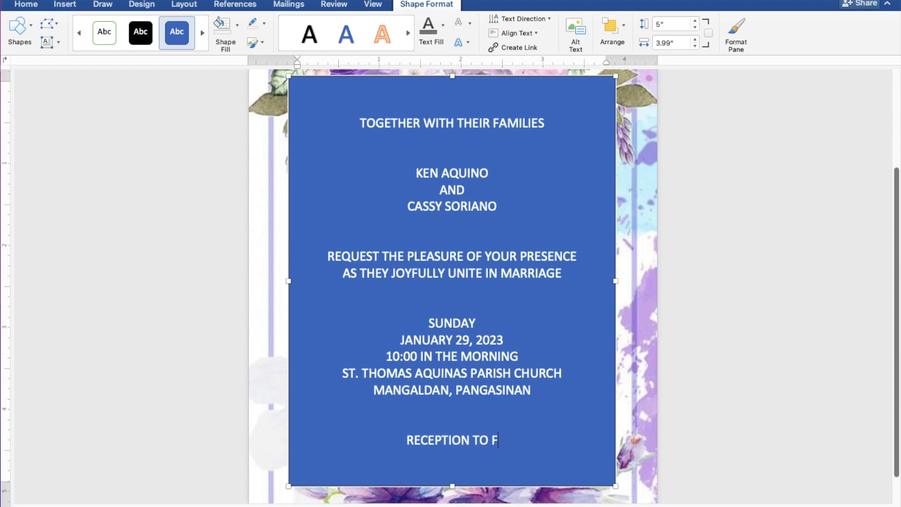
{"action": "type", "text": "OLLOW"}
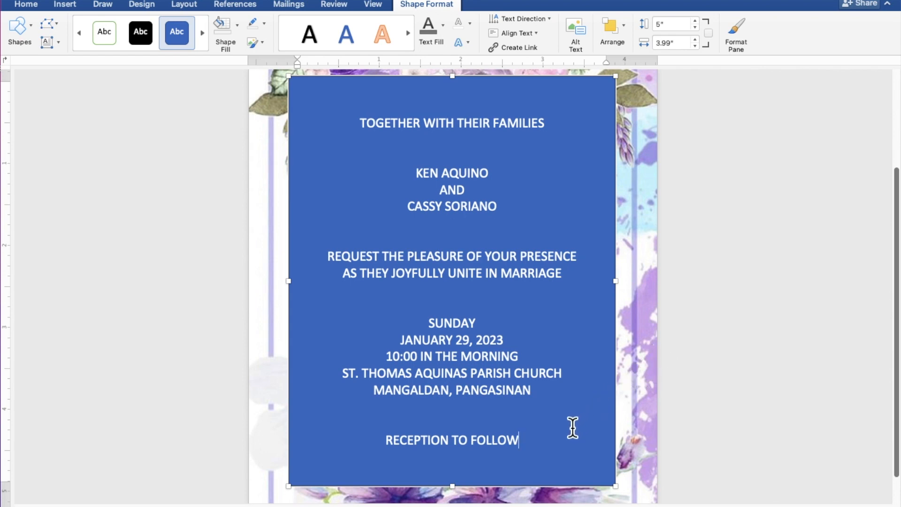
- Select all invitation text and give the text box no fill and no outline
{"action": "left_click_drag", "start_coordinate": [528, 447], "coordinate": [353, 127]}
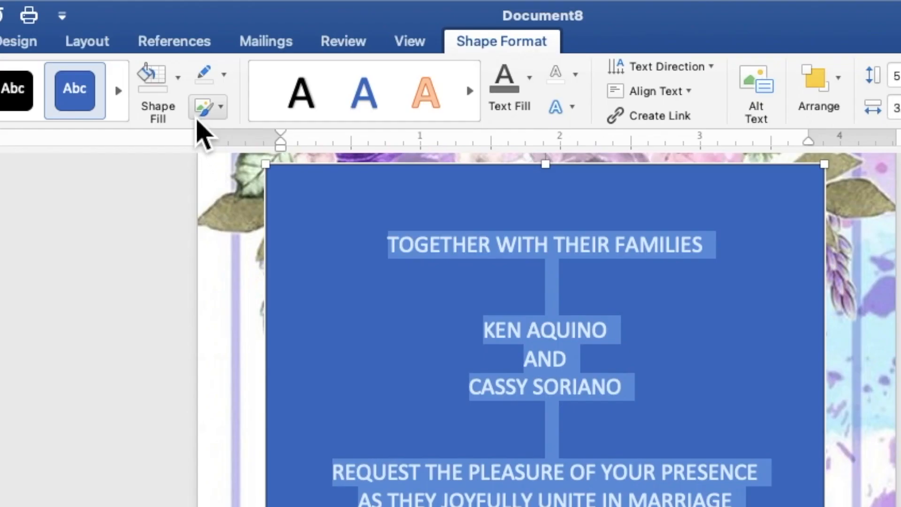
{"action": "left_click", "coordinate": [237, 33]}
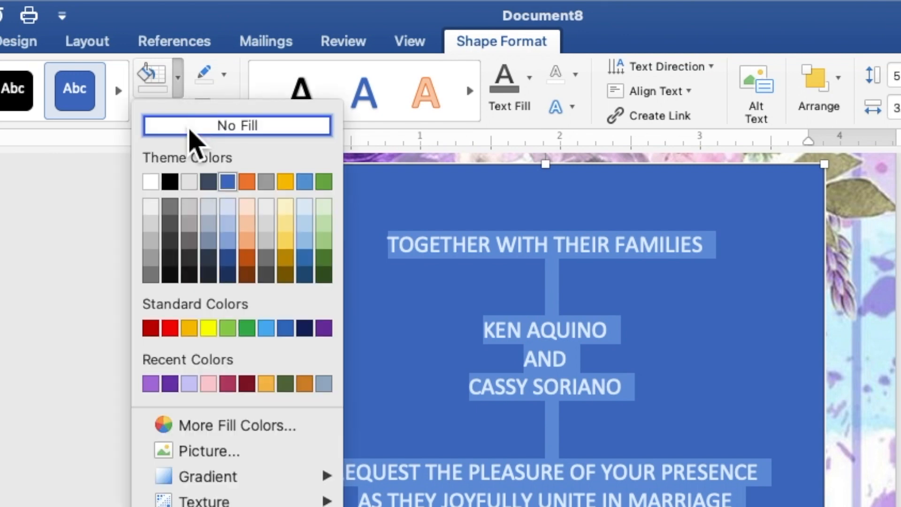
{"action": "left_click", "coordinate": [189, 130]}
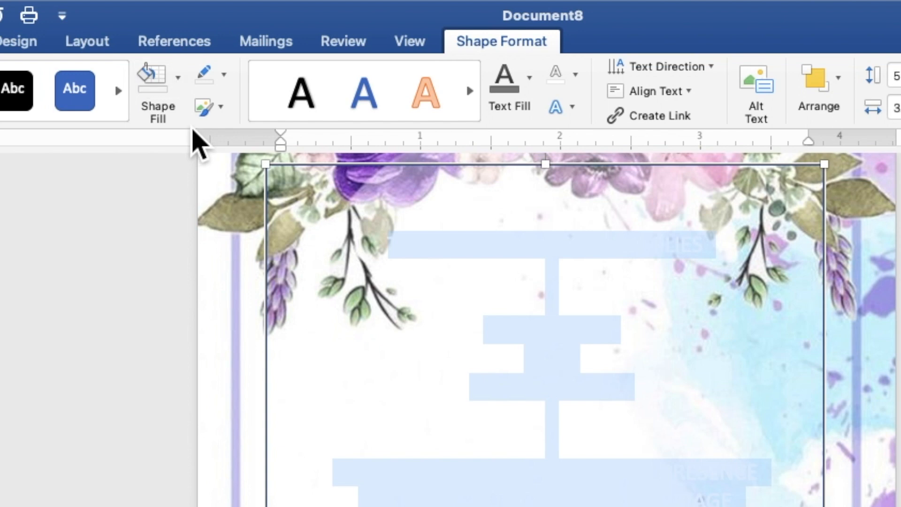
{"action": "left_click", "coordinate": [230, 84]}
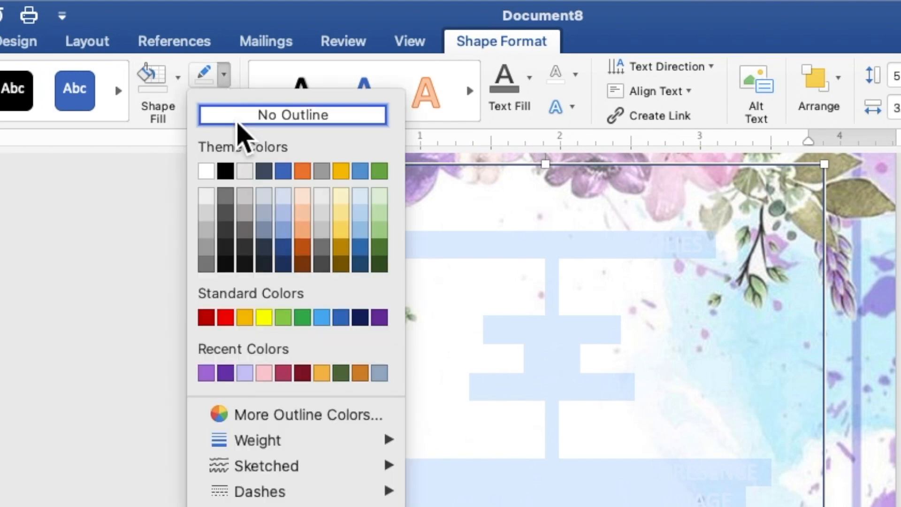
{"action": "left_click", "coordinate": [238, 122]}
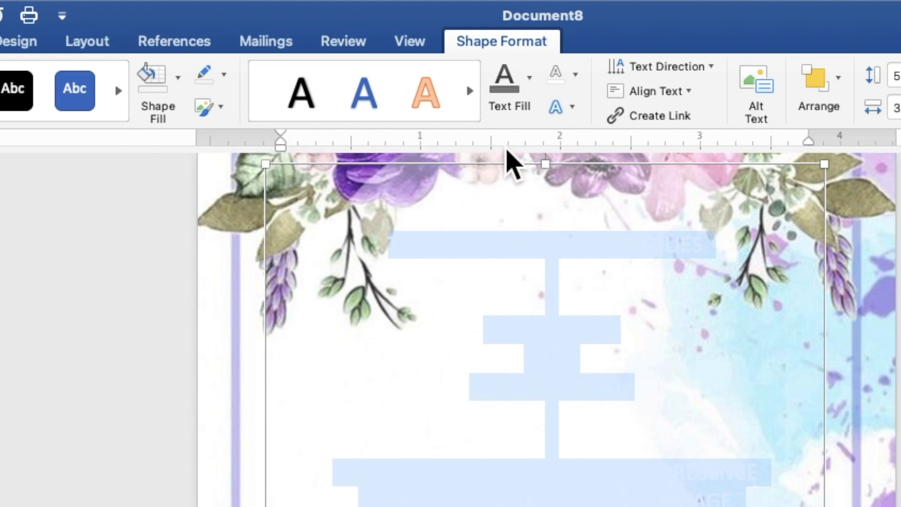
{"action": "left_click", "coordinate": [532, 94]}
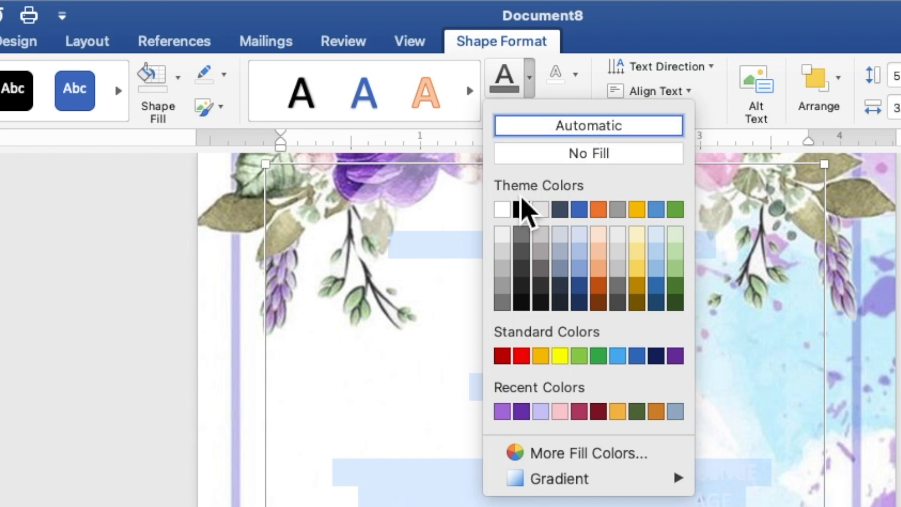
- Make the invitation text dark grey Times New Roman at 9 pt
{"action": "left_click", "coordinate": [502, 303]}
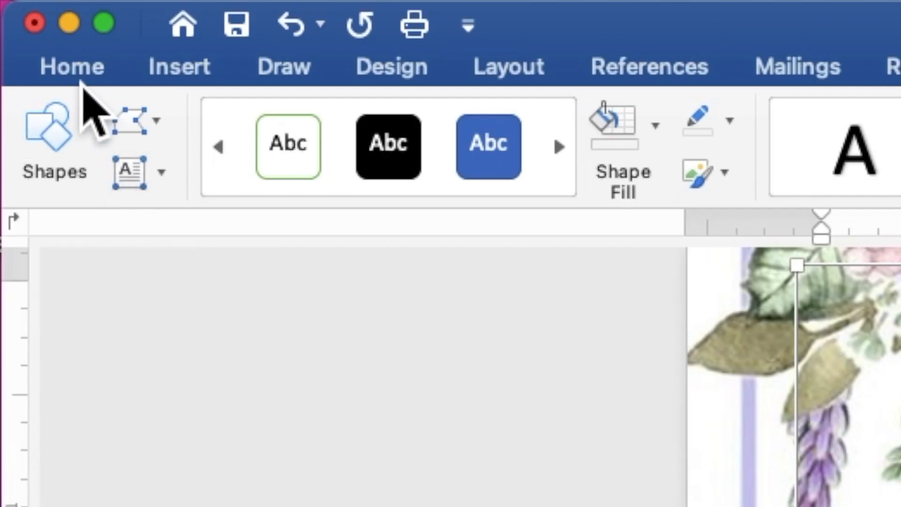
{"action": "left_click", "coordinate": [75, 68]}
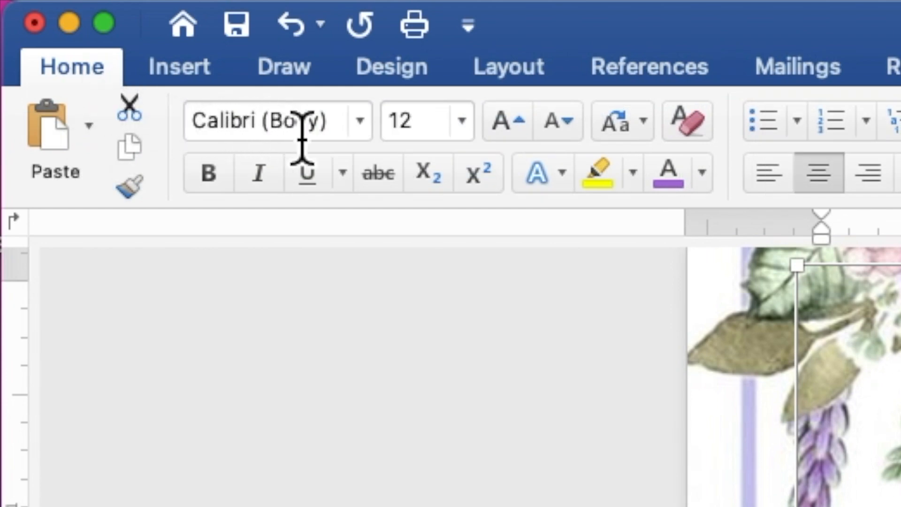
{"action": "left_click", "coordinate": [365, 139]}
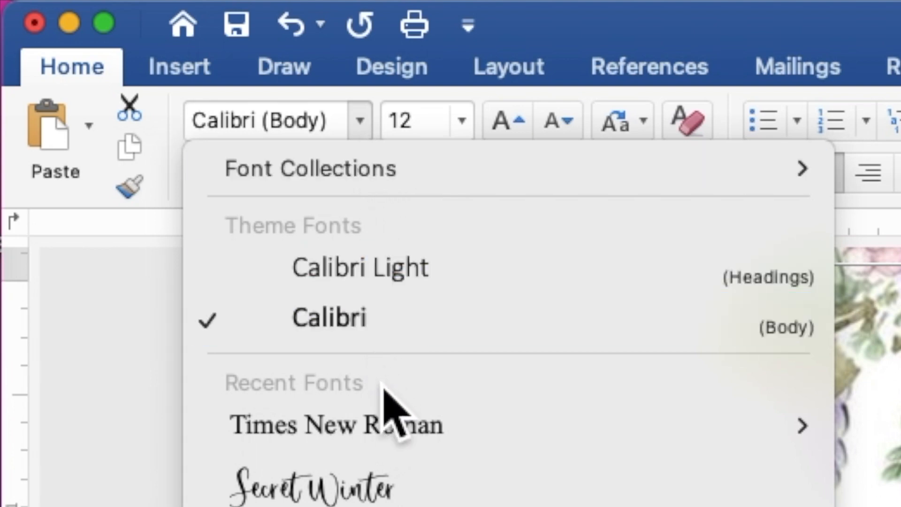
{"action": "left_click", "coordinate": [390, 435]}
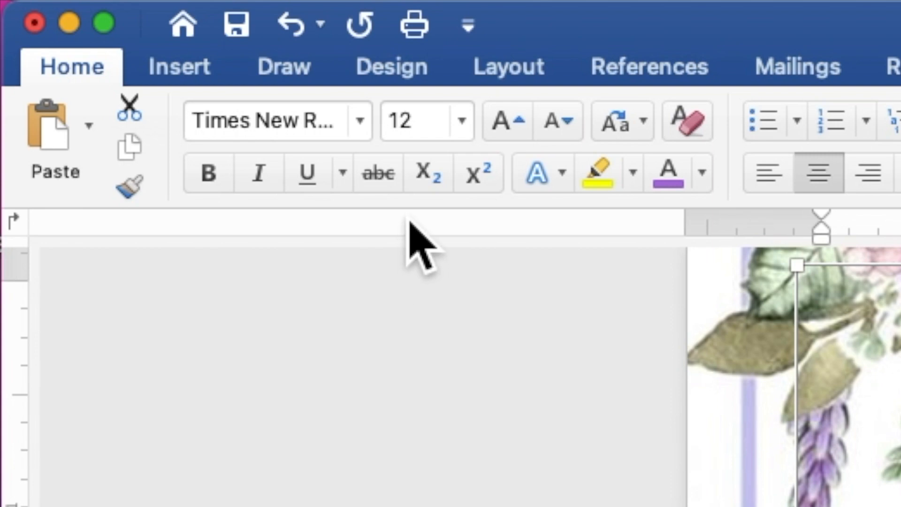
{"action": "left_click_drag", "start_coordinate": [429, 137], "coordinate": [391, 130]}
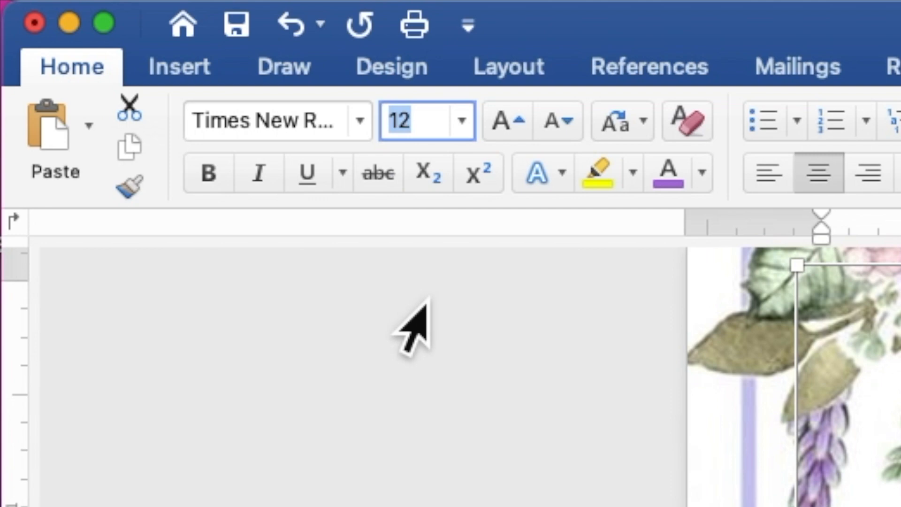
{"action": "type", "text": "9"}
{"action": "key", "text": "Return"}
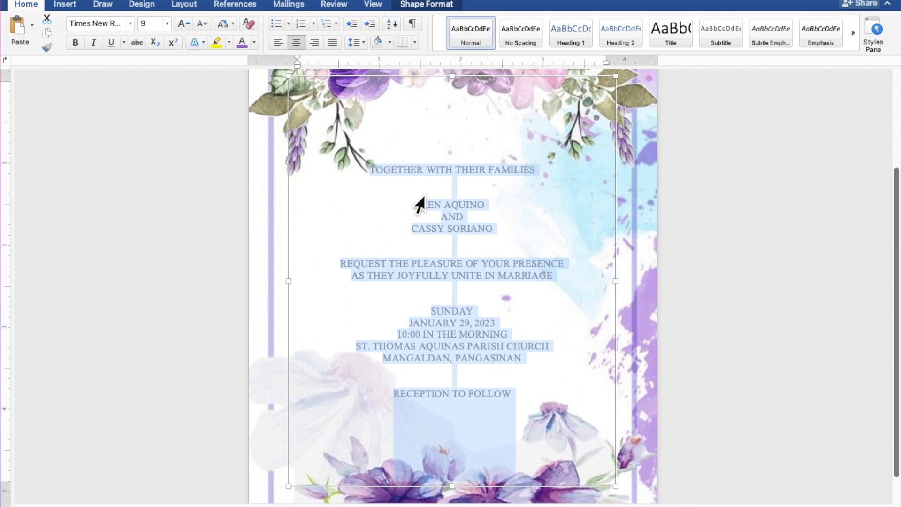
- Format both of the couple's name lines as 25 pt bold purple
{"action": "left_click", "coordinate": [480, 204]}
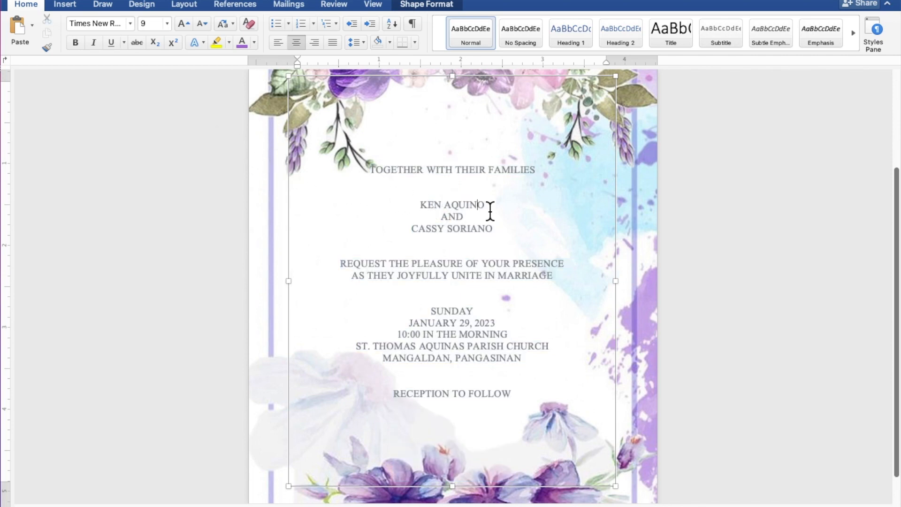
{"action": "left_click_drag", "start_coordinate": [490, 212], "coordinate": [428, 211]}
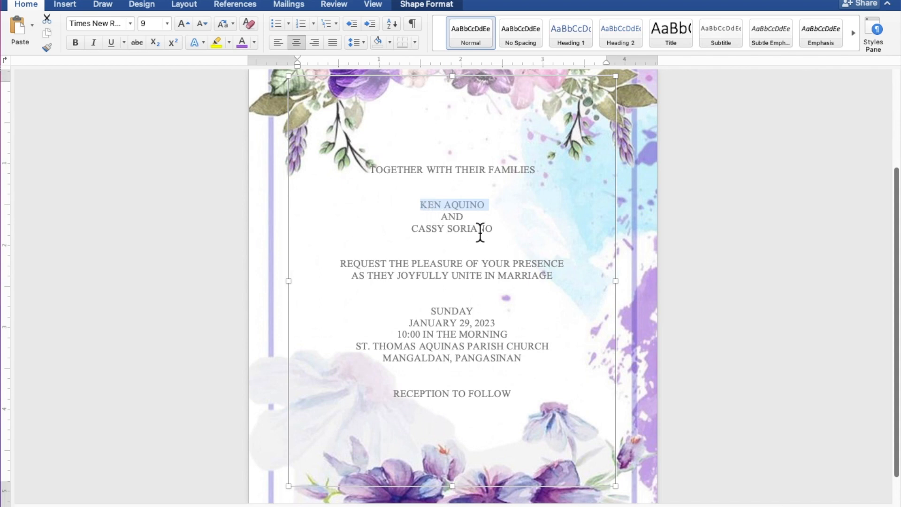
{"action": "left_click_drag", "start_coordinate": [497, 234], "coordinate": [431, 238]}
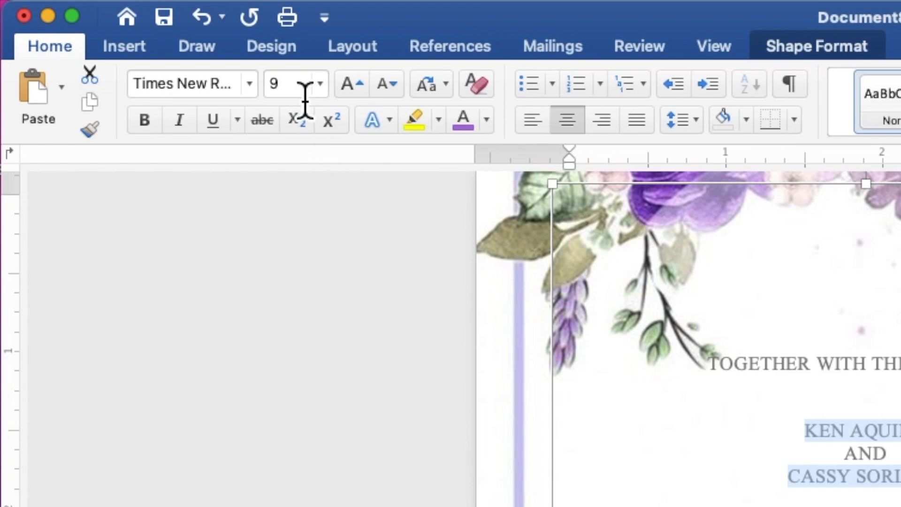
{"action": "left_click", "coordinate": [288, 101]}
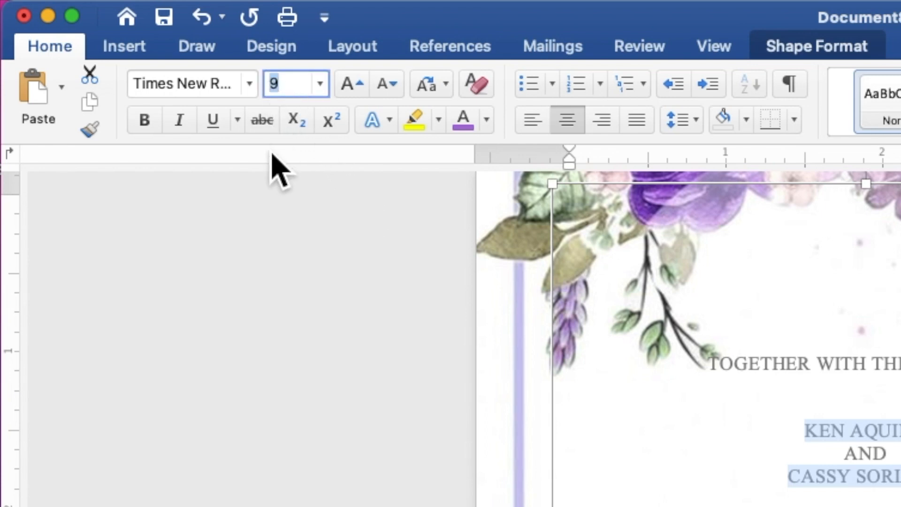
{"action": "type", "text": "25"}
{"action": "key", "text": "Return"}
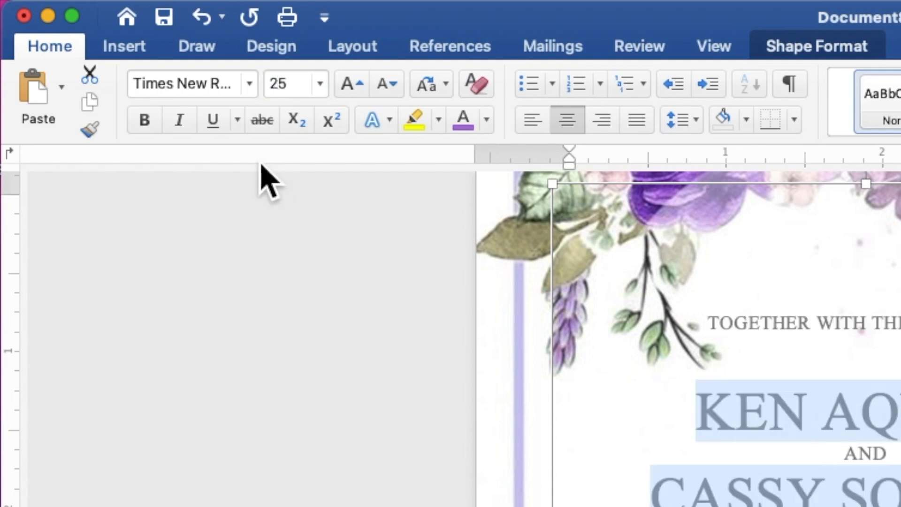
{"action": "left_click", "coordinate": [153, 132]}
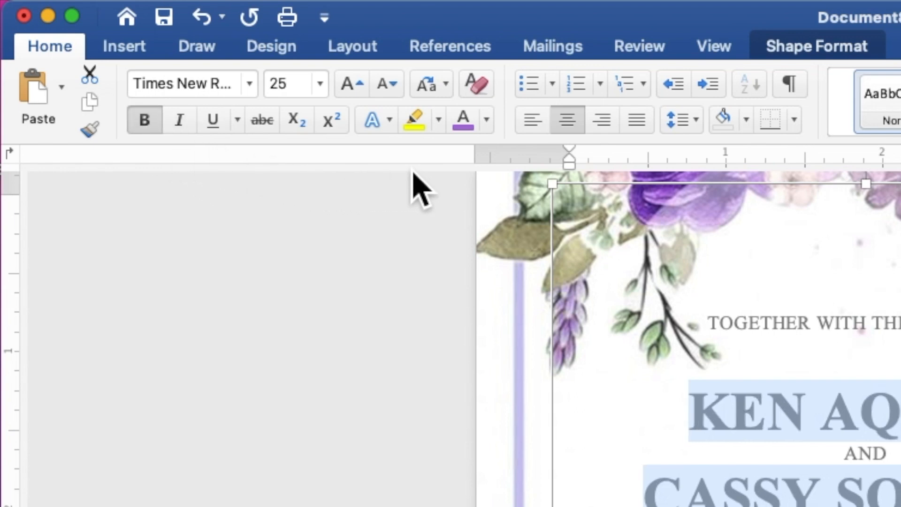
{"action": "left_click", "coordinate": [487, 120]}
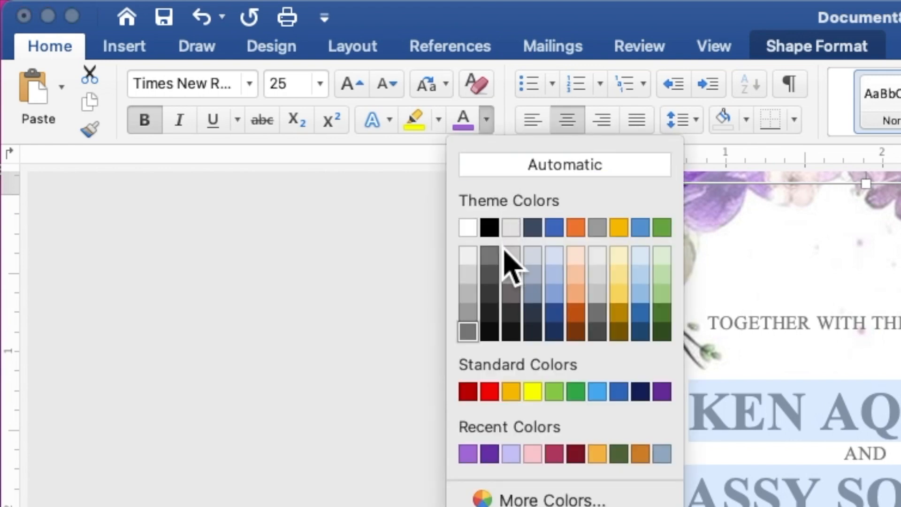
{"action": "left_click", "coordinate": [478, 461]}
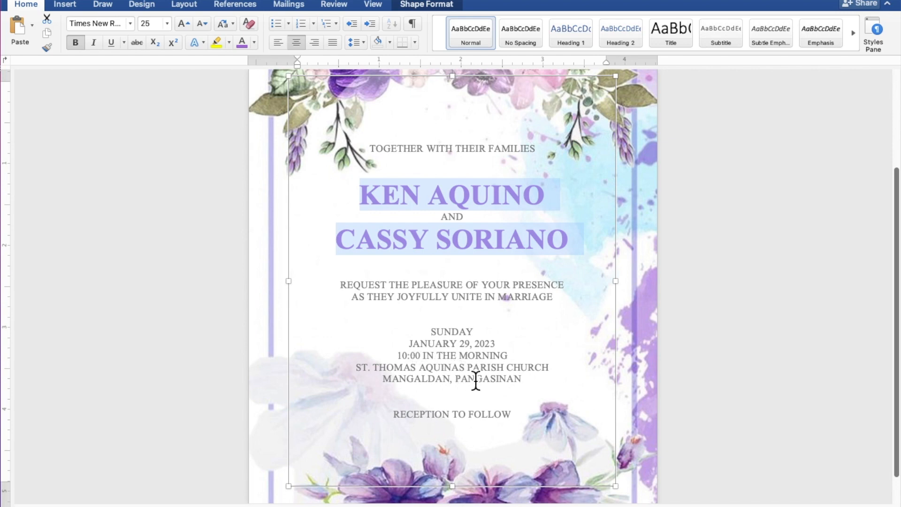
{"action": "left_click", "coordinate": [523, 416]}
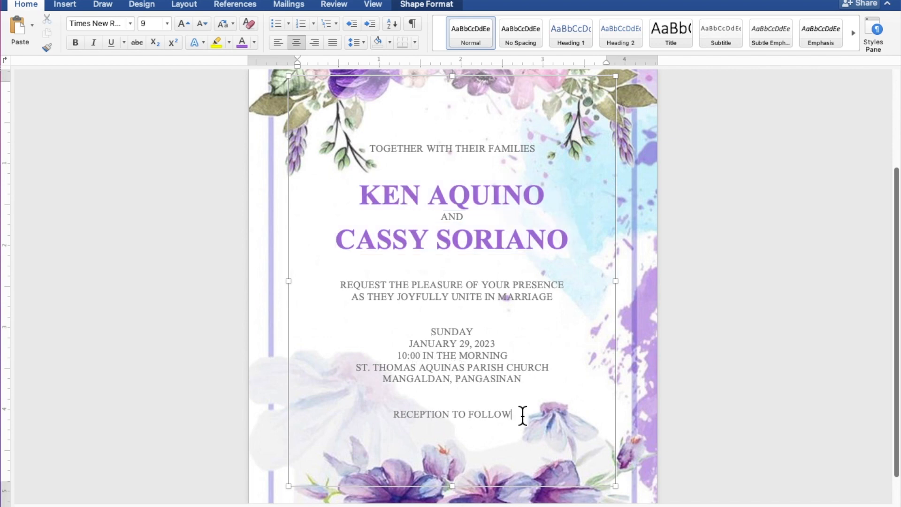
- Make 'RECEPTION TO FOLLOW' bold purple to match the names
{"action": "left_click_drag", "start_coordinate": [522, 417], "coordinate": [410, 417]}
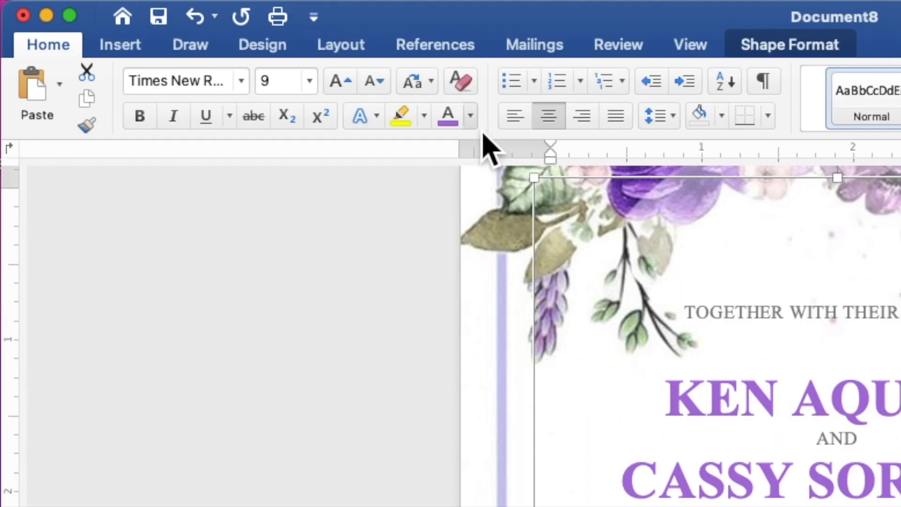
{"action": "left_click", "coordinate": [255, 42]}
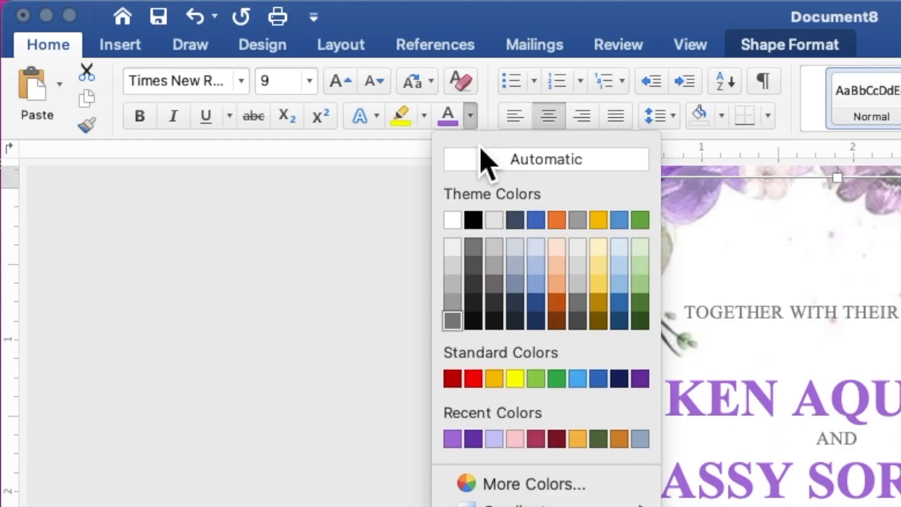
{"action": "left_click", "coordinate": [452, 439]}
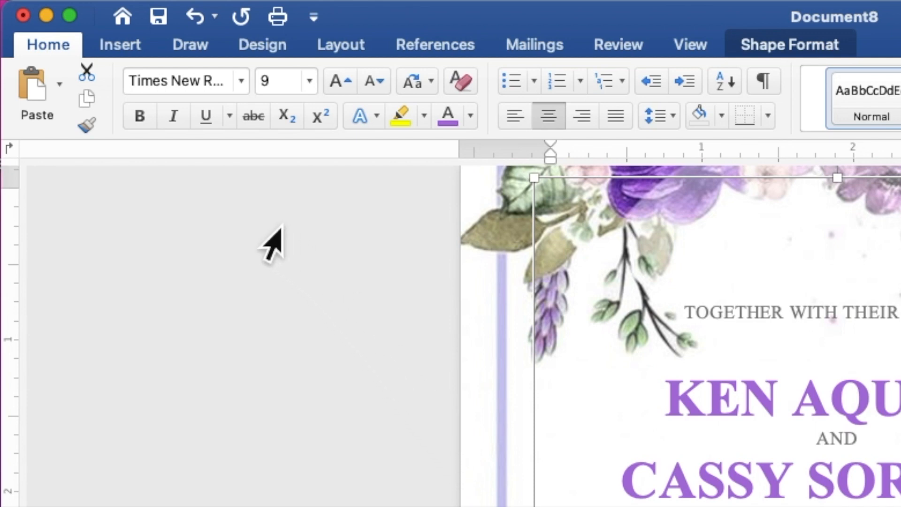
{"action": "left_click", "coordinate": [139, 116]}
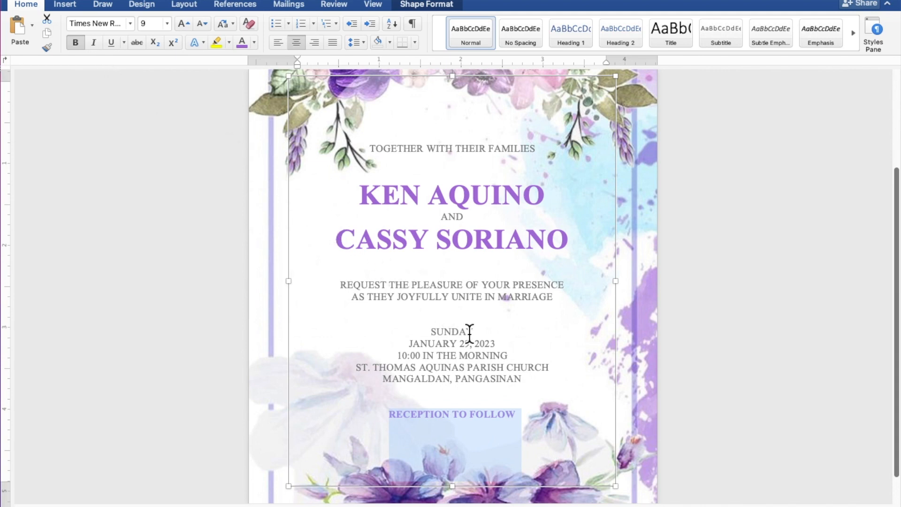
{"action": "left_click", "coordinate": [525, 397]}
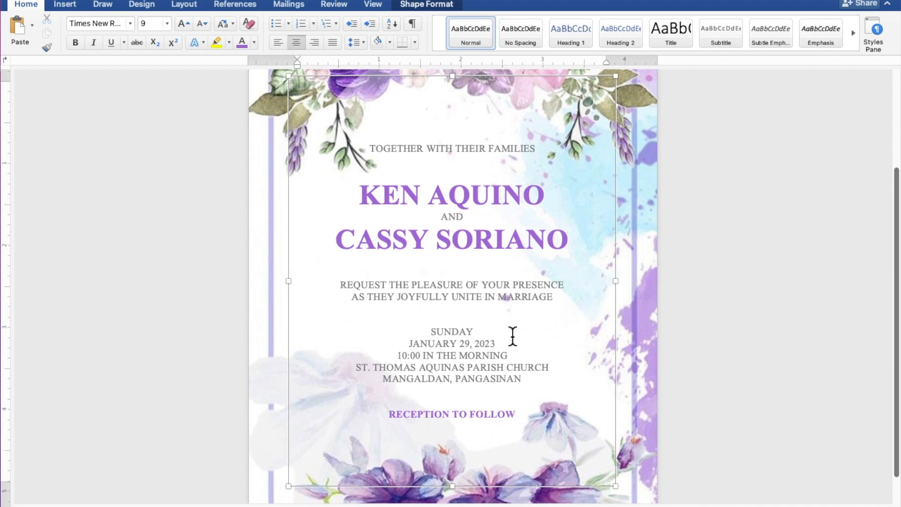
{"action": "left_click", "coordinate": [492, 262]}
- Add a blank line above and below the couple's names, then deselect the text box to preview
{"action": "key", "text": "Return"}
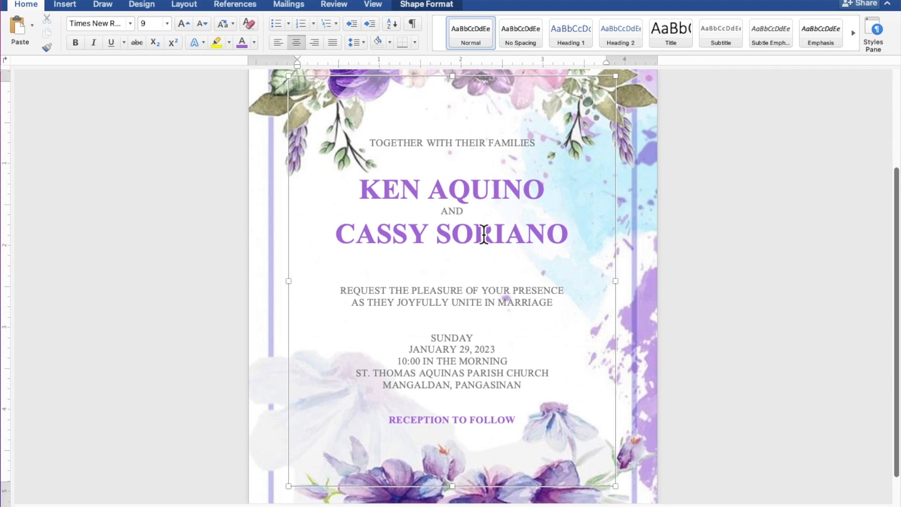
{"action": "key", "text": "Return"}
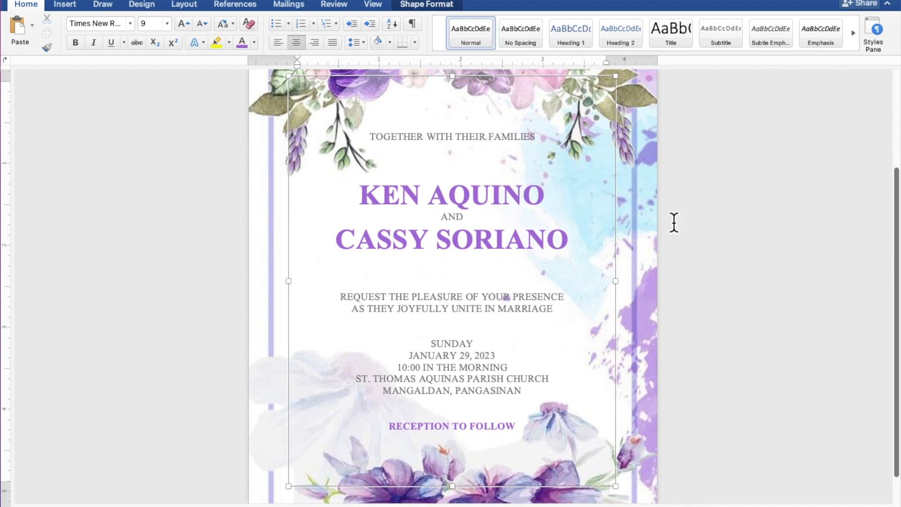
{"action": "scroll", "coordinate": [674, 223], "scroll_direction": "down", "scroll_amount": 5}
{"action": "scroll", "coordinate": [679, 223], "scroll_direction": "up", "scroll_amount": 5}
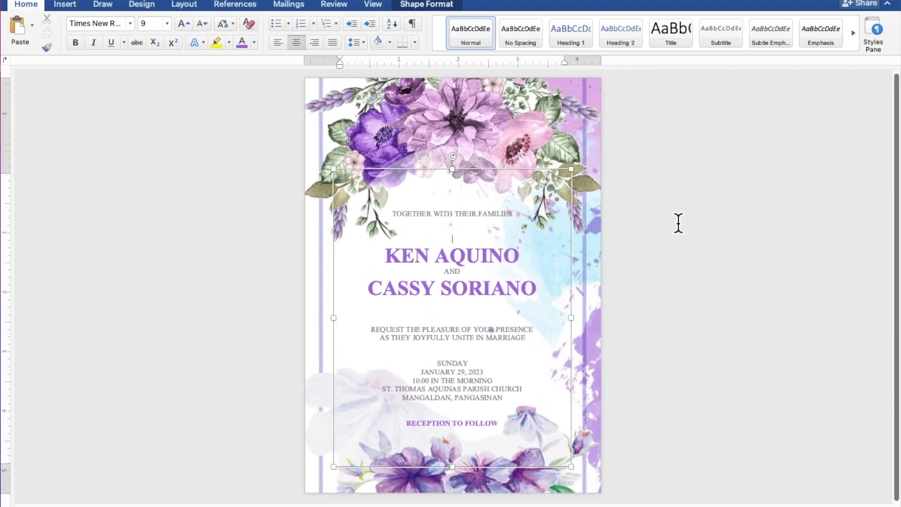
{"action": "left_click", "coordinate": [709, 240]}
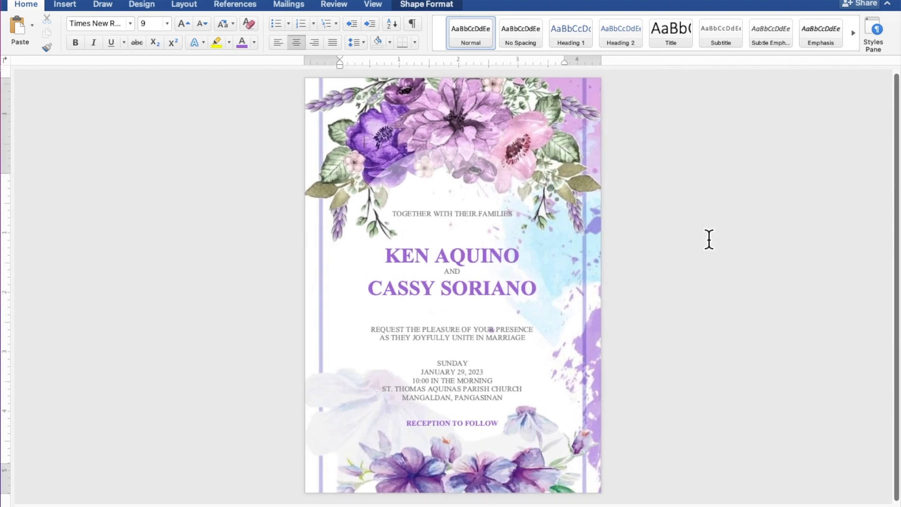